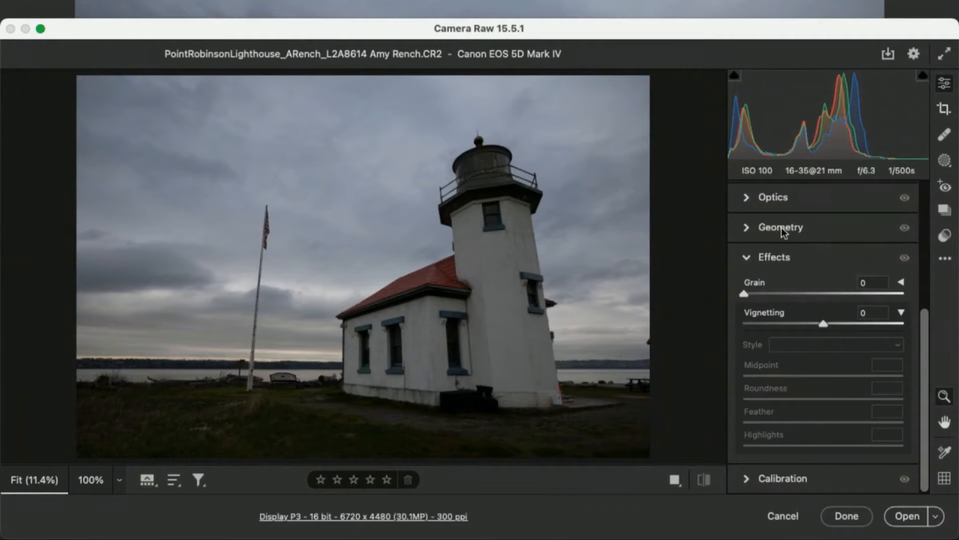
Step: Enable the lens profile corrections in the Optics settings for the lighthouse photo, keeping the detected Canon EF 16-35mm profile
left_click(780, 227)
scroll(781, 227, "up", 1)
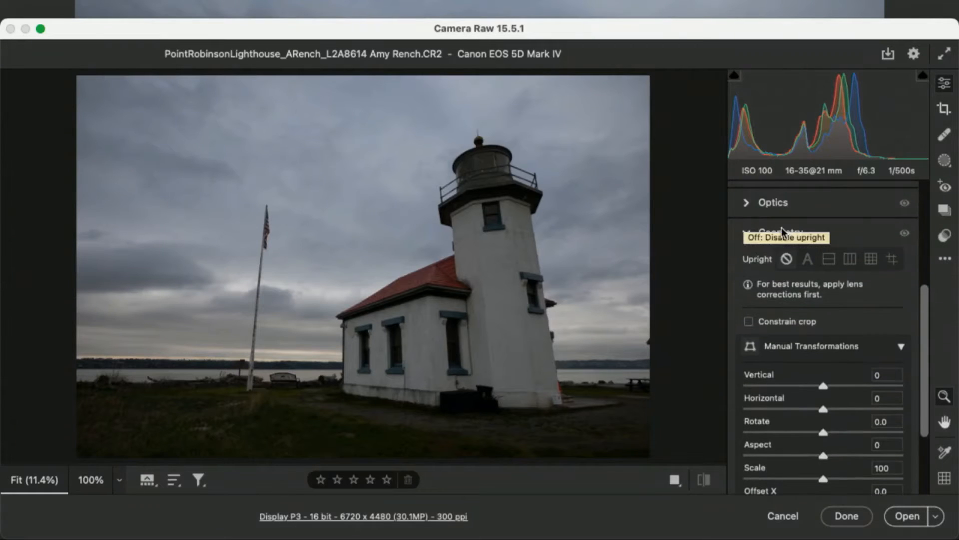
left_click(783, 204)
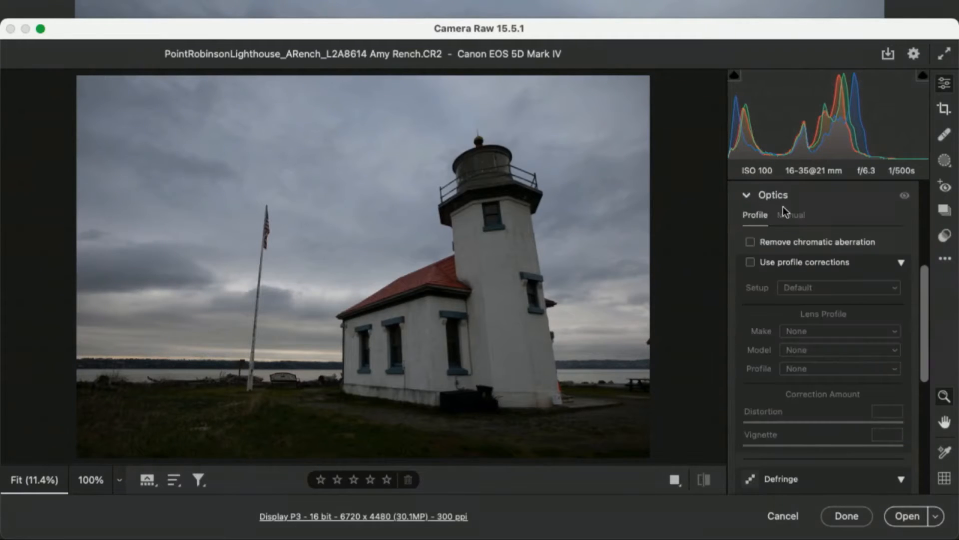
left_click(751, 262)
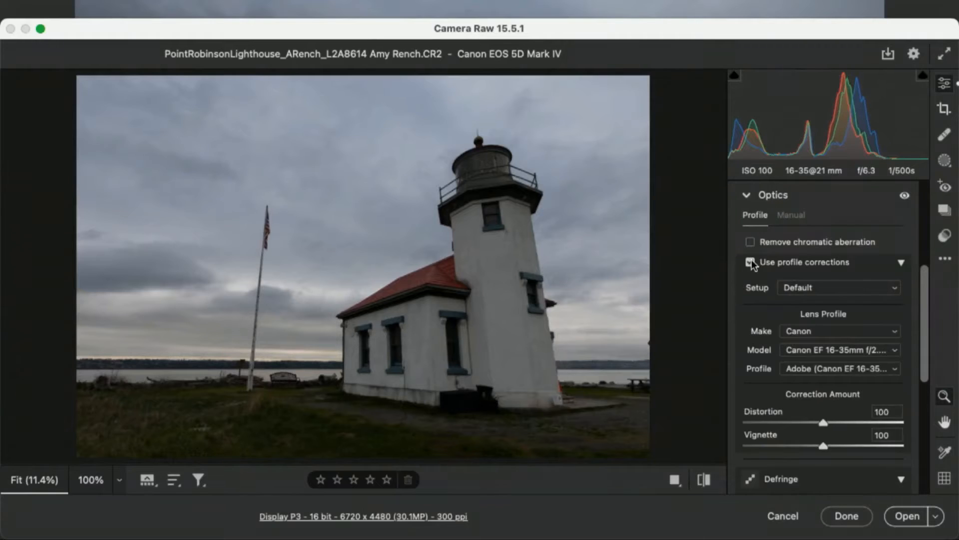
left_click(751, 261)
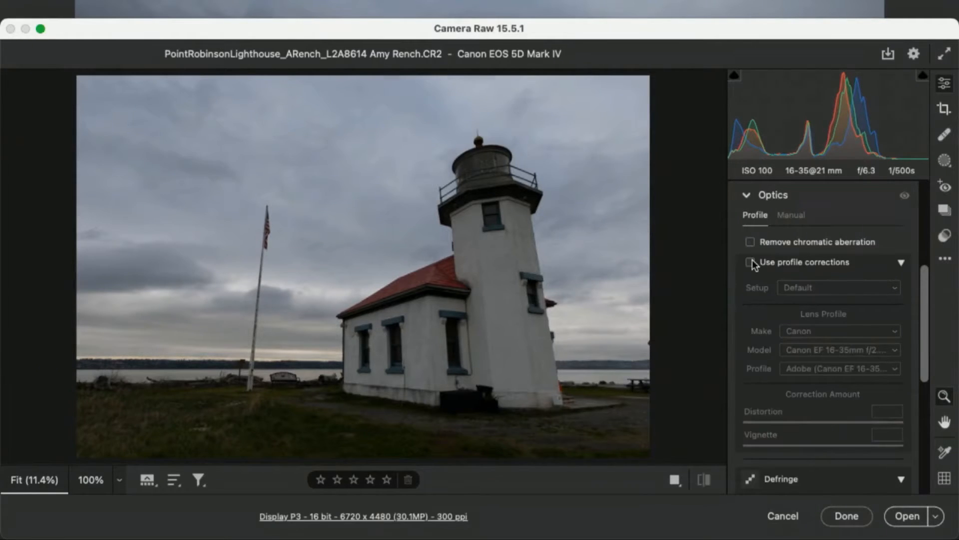
left_click(751, 260)
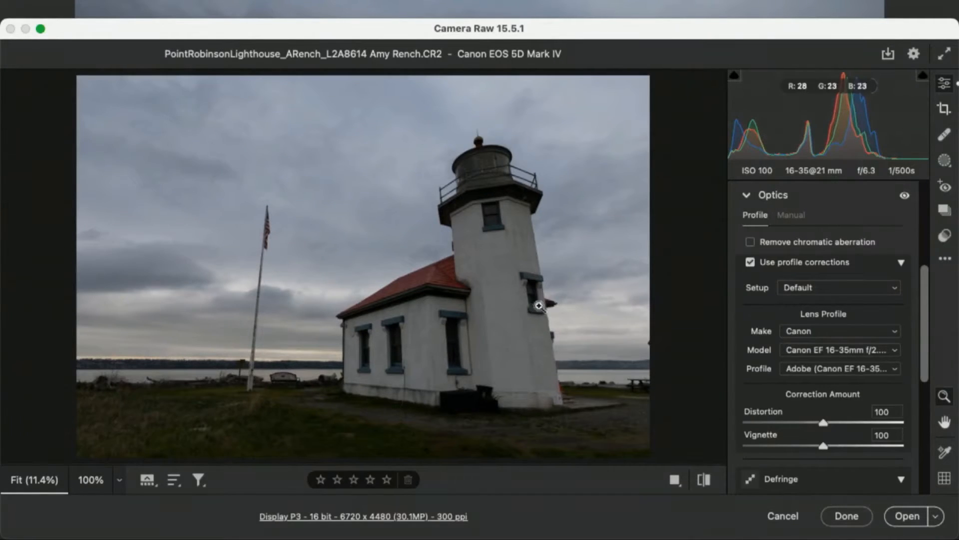
scroll(817, 294, "down", 1)
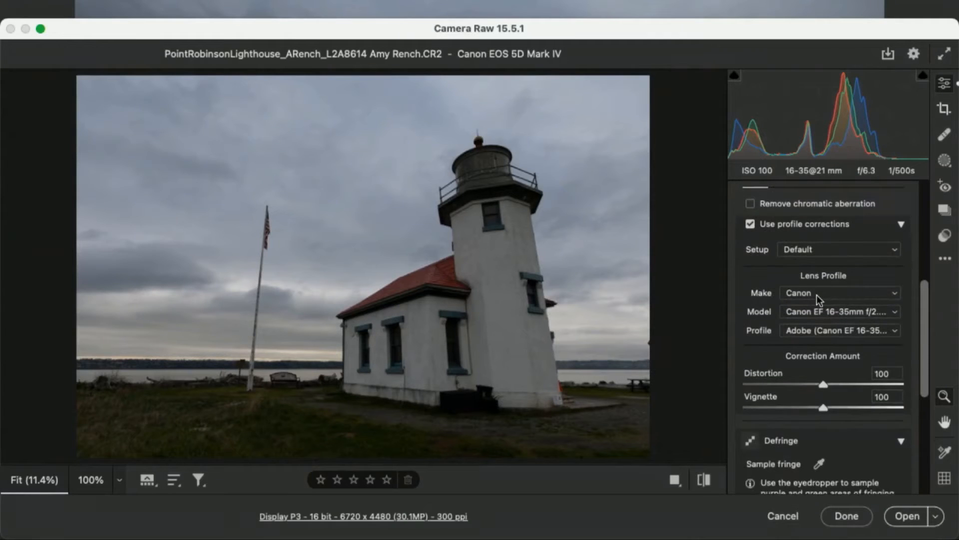
scroll(817, 295, "up", 1)
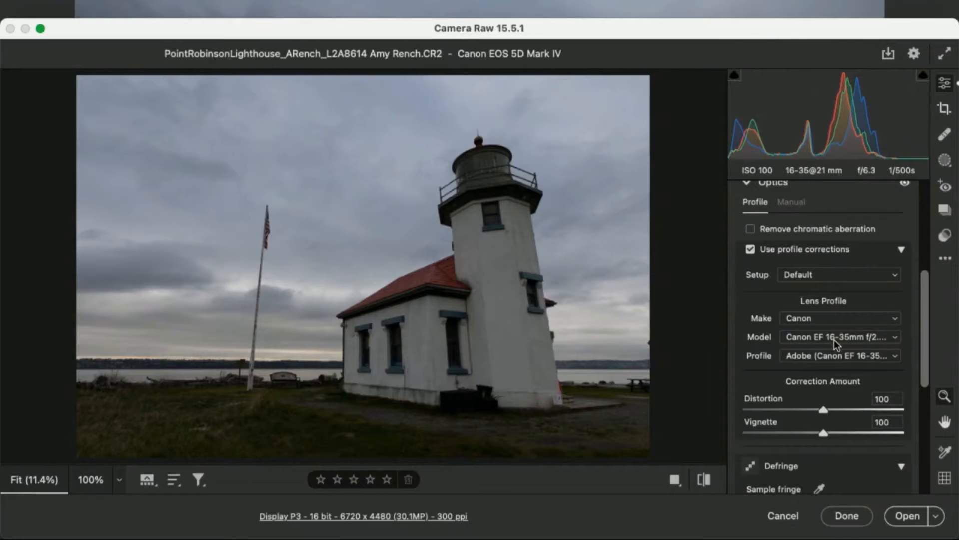
Step: Apply the Auto Upright correction and set the Vertical transformation to -20 to straighten the lighthouse
scroll(834, 340, "down", 9)
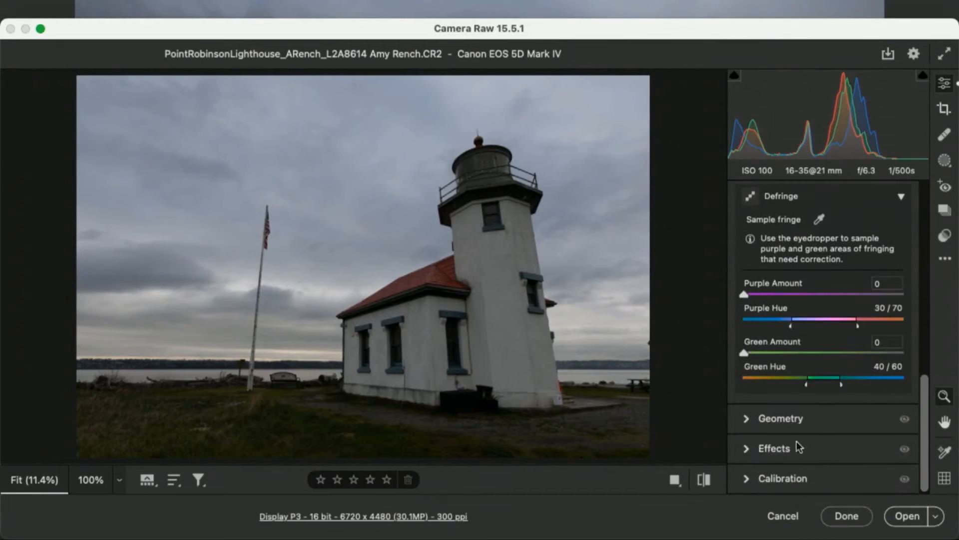
left_click(783, 420)
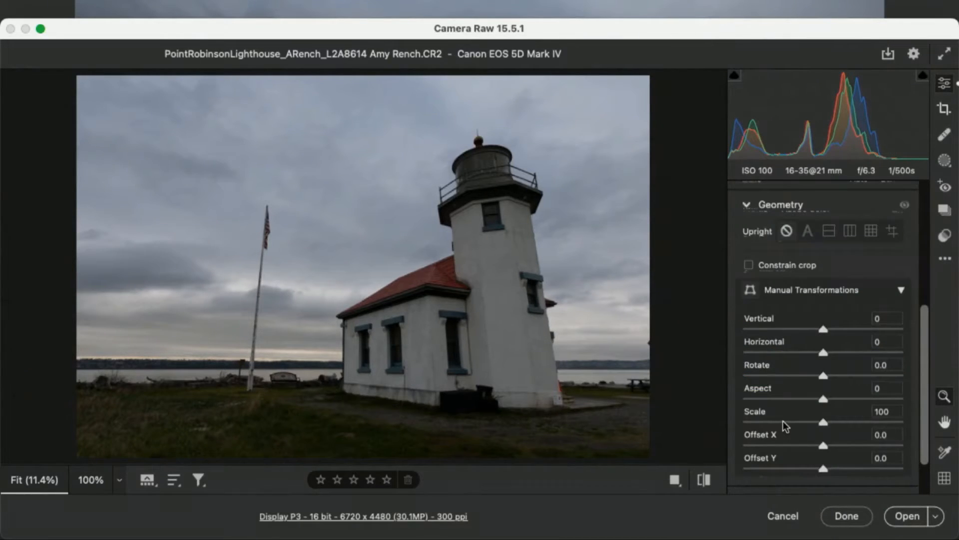
left_click(807, 231)
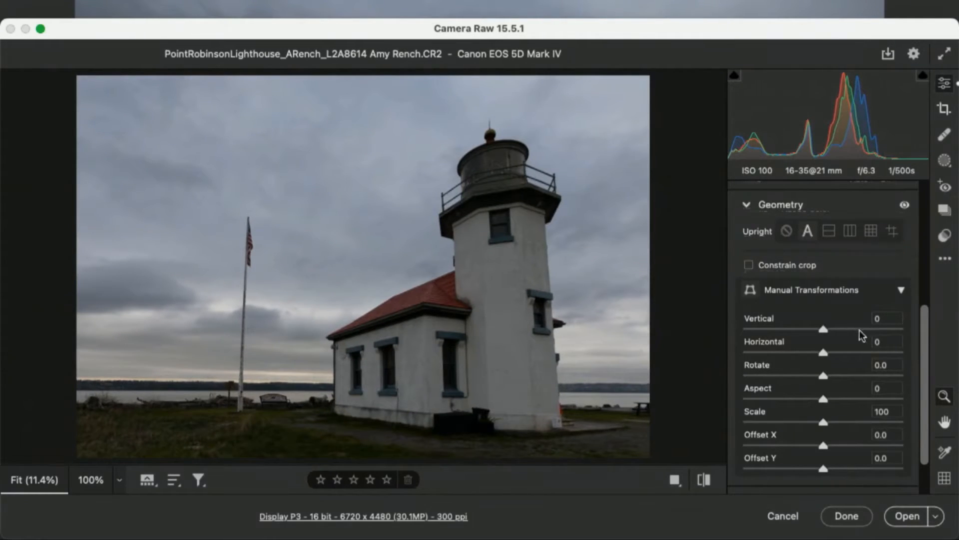
left_click_drag(823, 329, 802, 323)
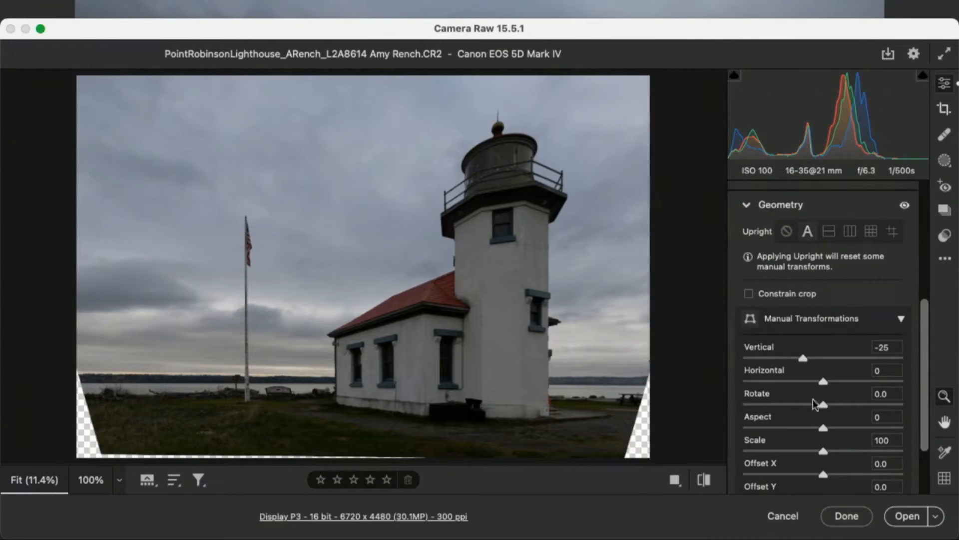
left_click_drag(802, 359, 808, 358)
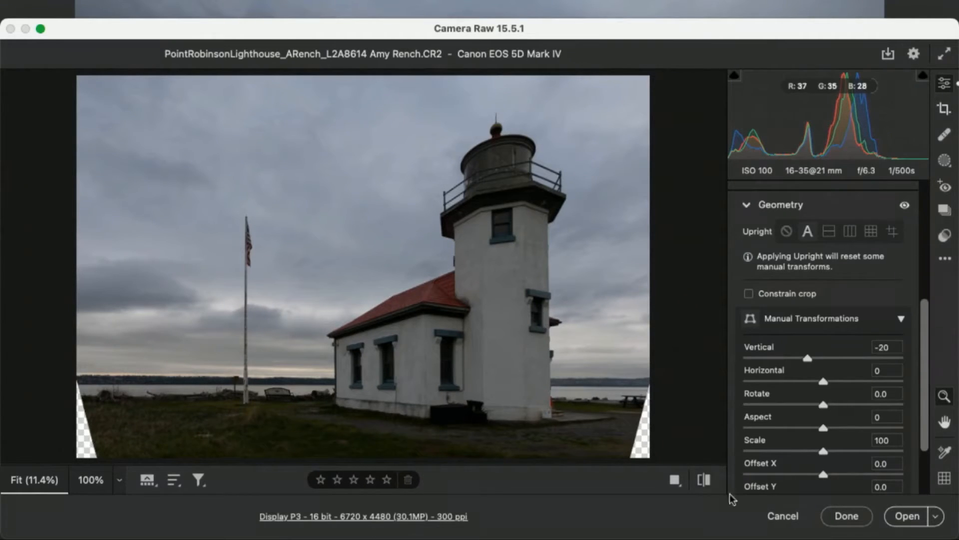
Step: Open the corrected photo in Photoshop and select both transparent lower-corner wedges with the Magic Wand
left_click(908, 516)
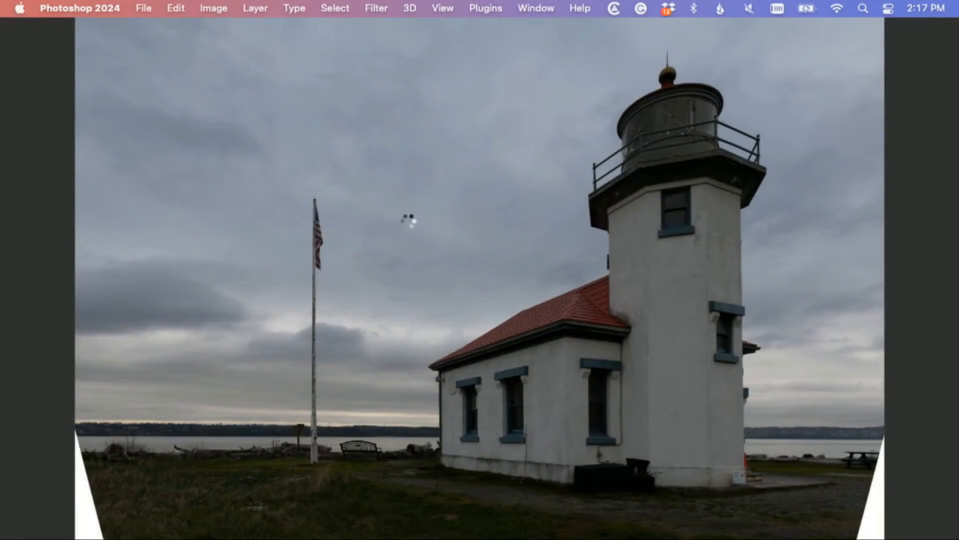
key("w")
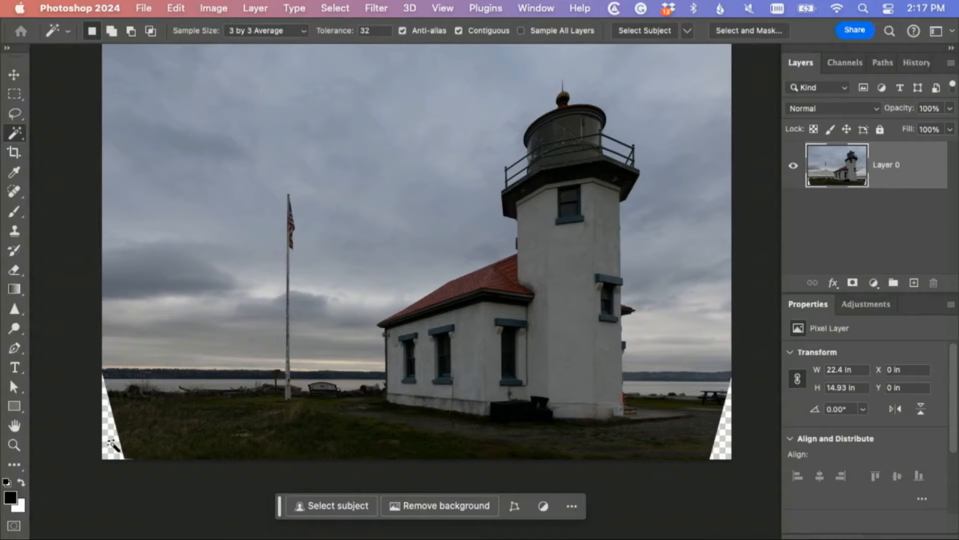
left_click(111, 443)
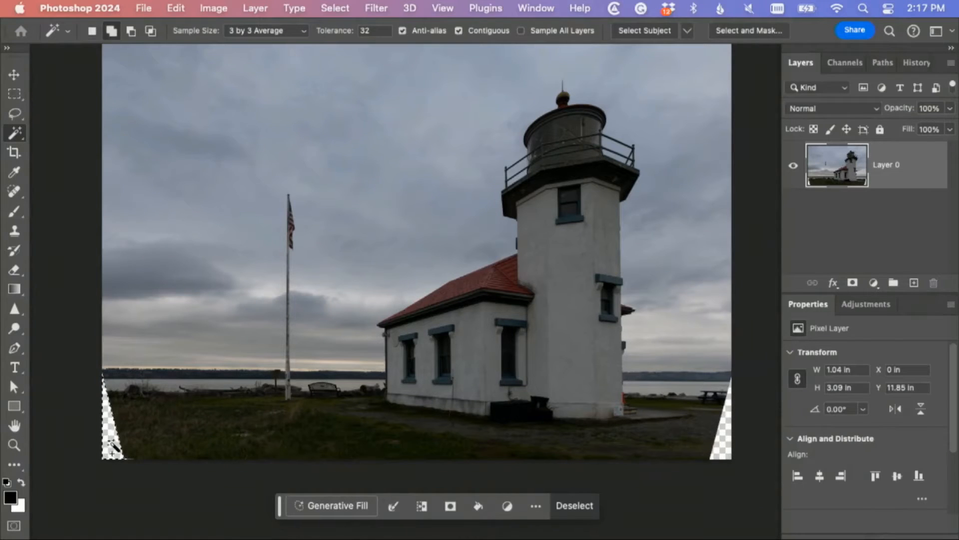
left_click(727, 450, "shift")
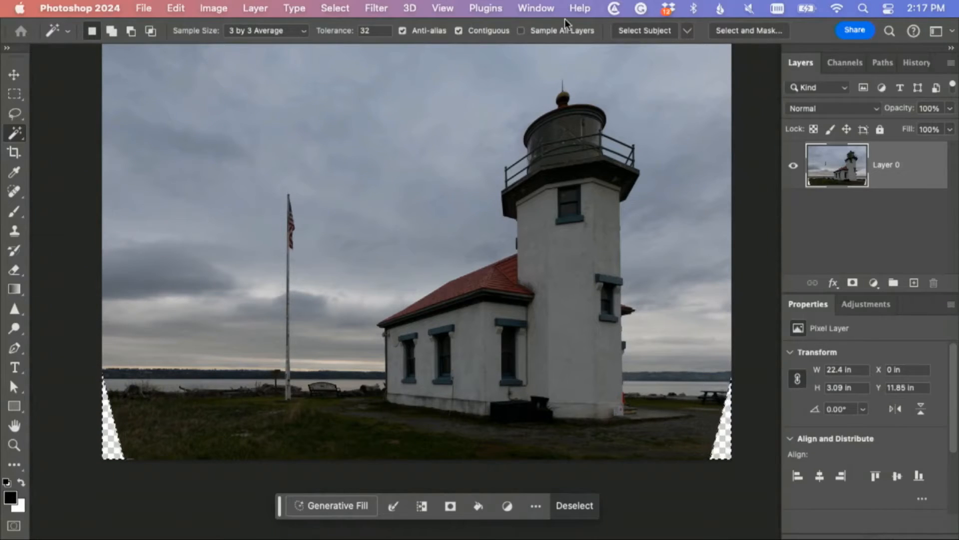
Step: Expand the selection of the two transparent corners by 4 pixels
left_click(330, 6)
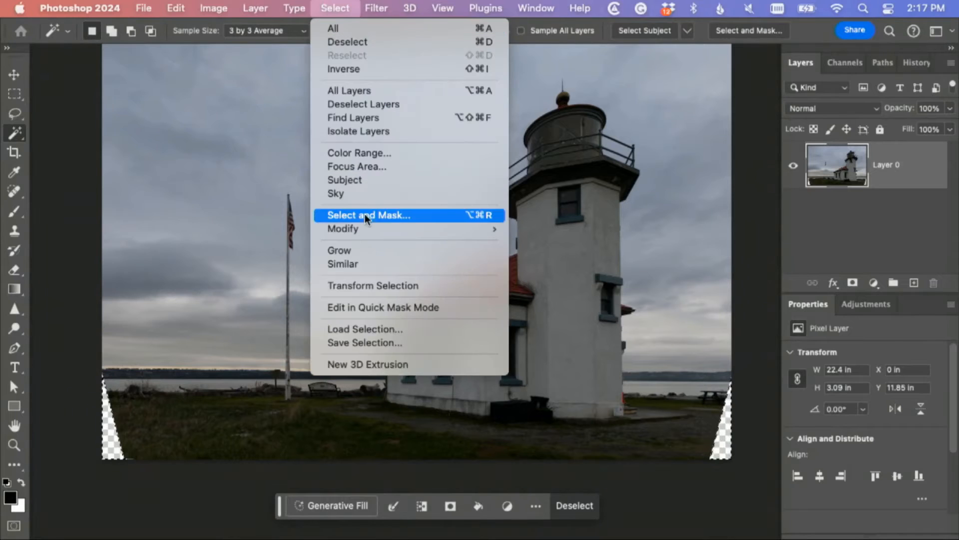
mouse_move(368, 230)
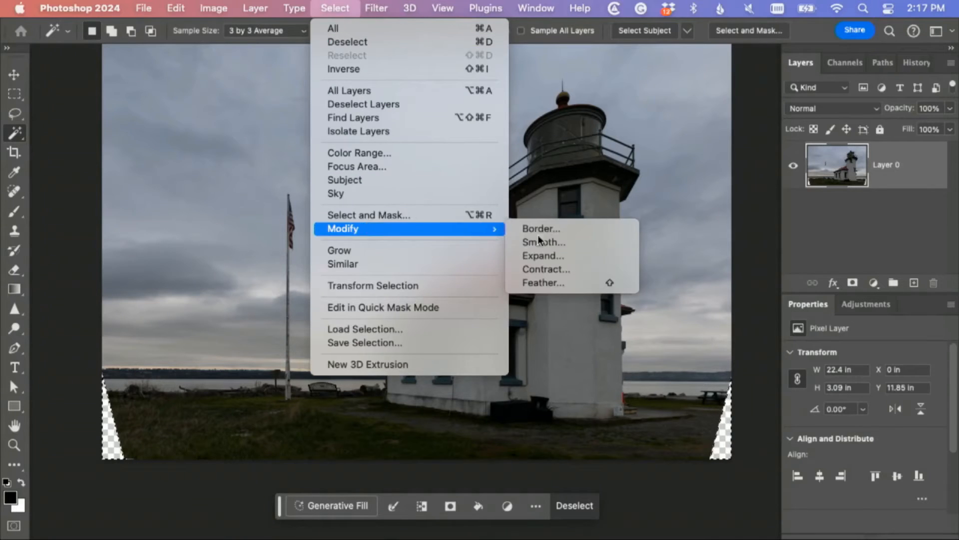
left_click(615, 255)
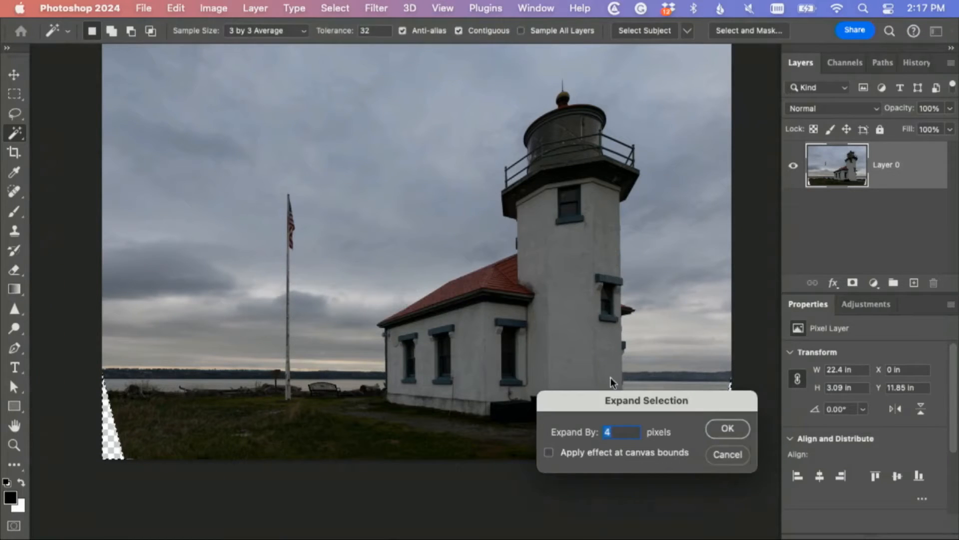
left_click(734, 431)
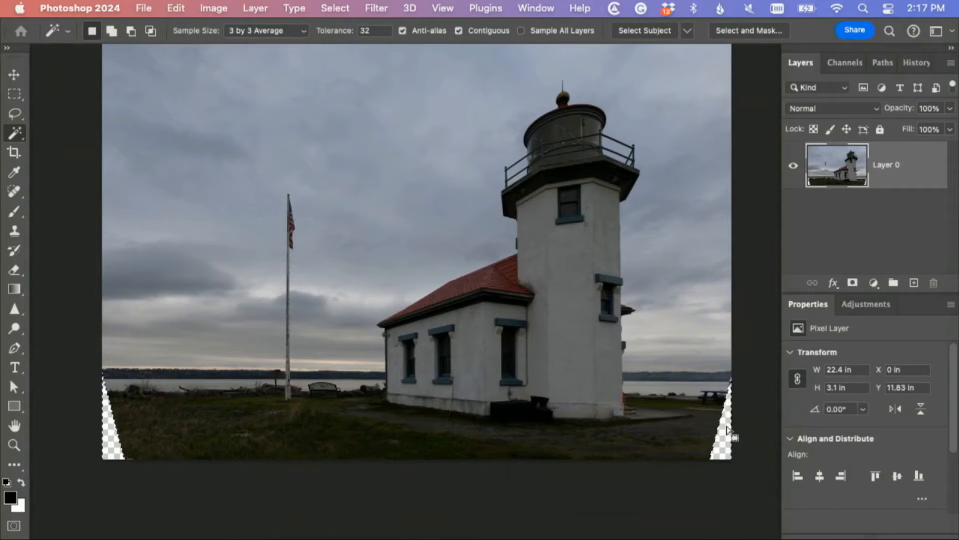
Step: Fill the selected corners with Content-Aware at 100% opacity with Color Adaptation, and clear the selection
left_click(178, 9)
left_click(251, 245)
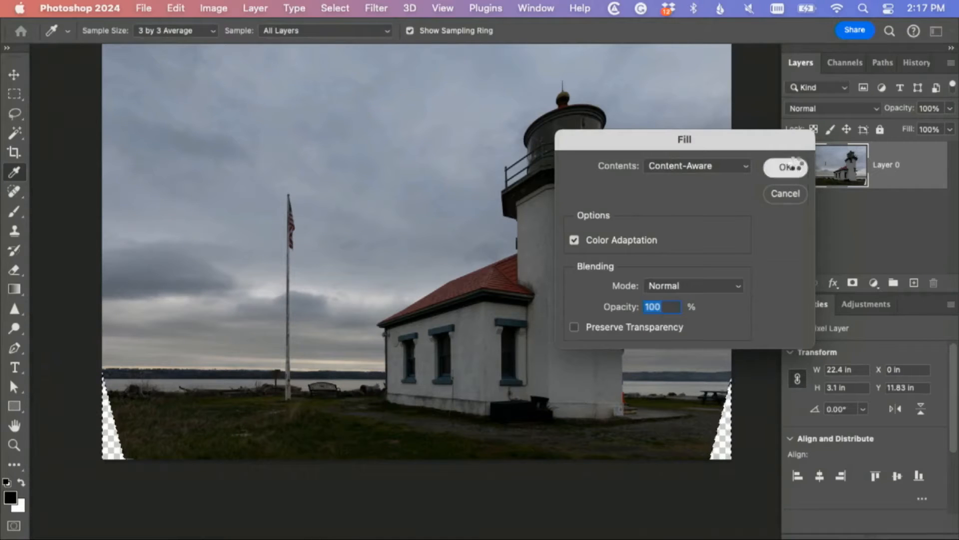
left_click(793, 166)
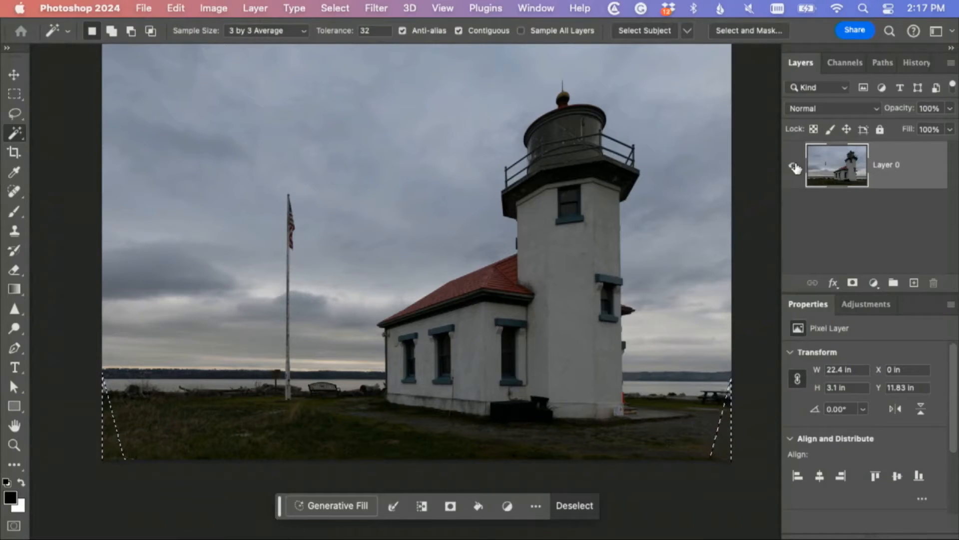
key("super+d")
Step: Lasso loosely around the lighthouse's lantern room and upper tower, copy it to a new layer, and check the copy on its own
scroll(511, 304, "up", 3)
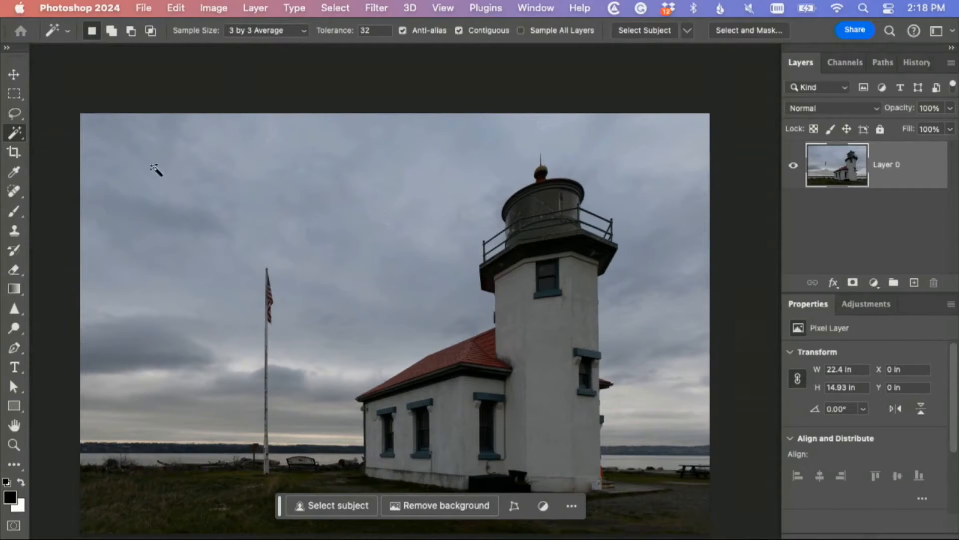
left_click(15, 115)
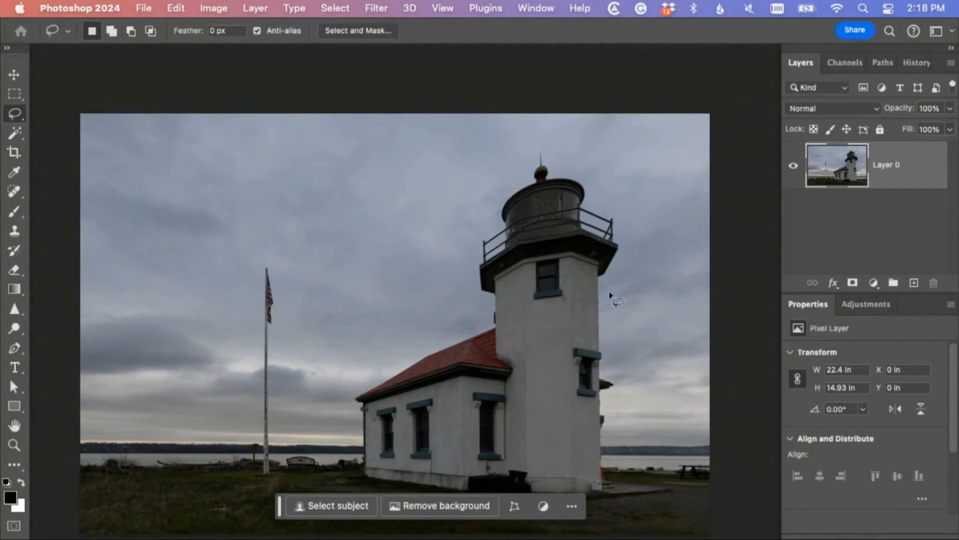
mouse_move(624, 301)
left_mouse_down()
mouse_move(574, 319)
mouse_move(490, 326)
mouse_move(477, 312)
mouse_move(466, 250)
left_mouse_up()
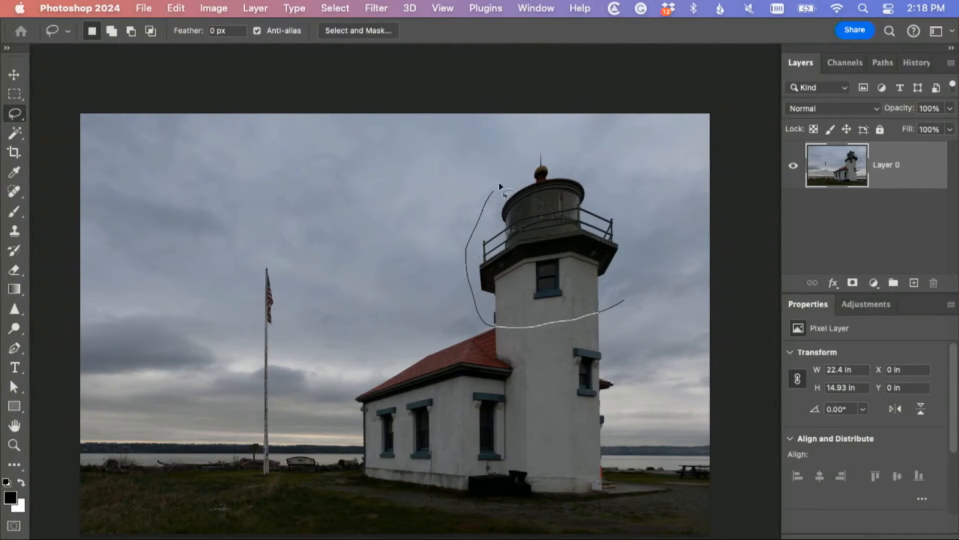
mouse_move(500, 186)
left_mouse_down()
mouse_move(552, 137)
mouse_move(589, 151)
mouse_move(628, 211)
mouse_move(640, 254)
mouse_move(627, 307)
left_mouse_up()
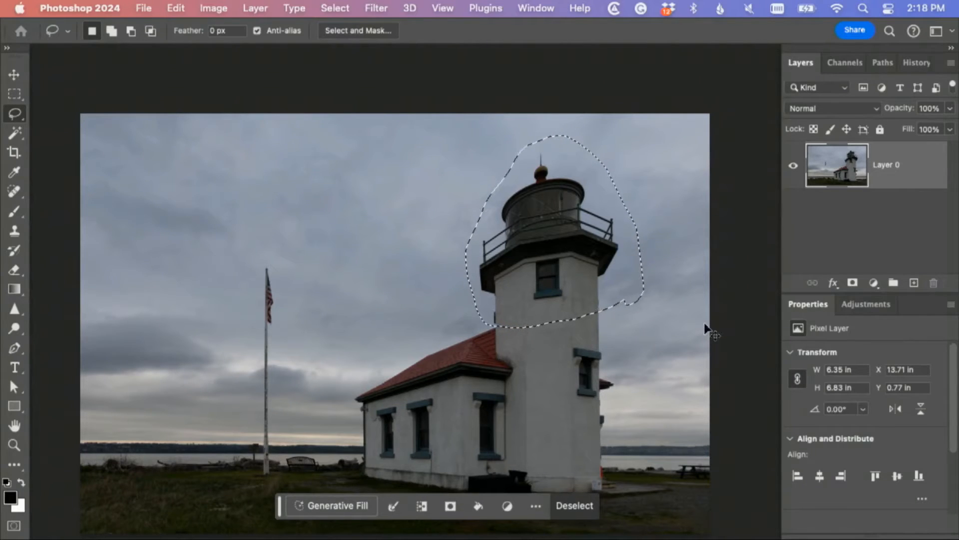
key("super+j")
left_click(794, 213)
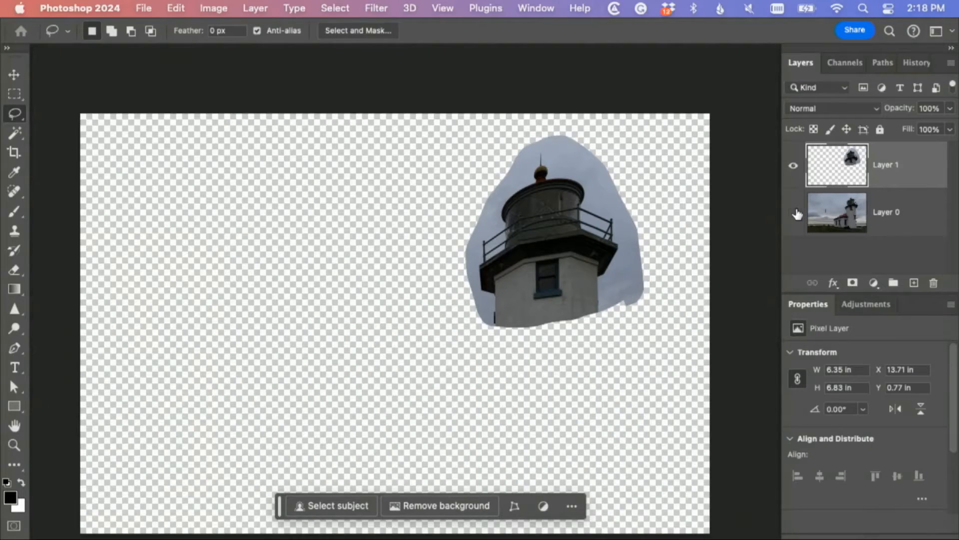
left_click(794, 213)
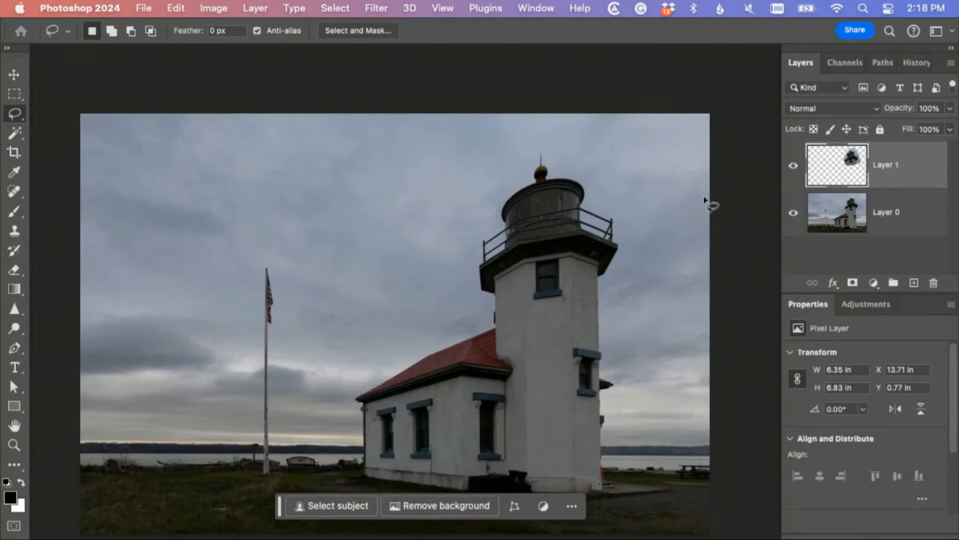
Step: Skew the copied lighthouse top with Free Transform, raising its left edge slightly so the balcony sits more level
key("super+t")
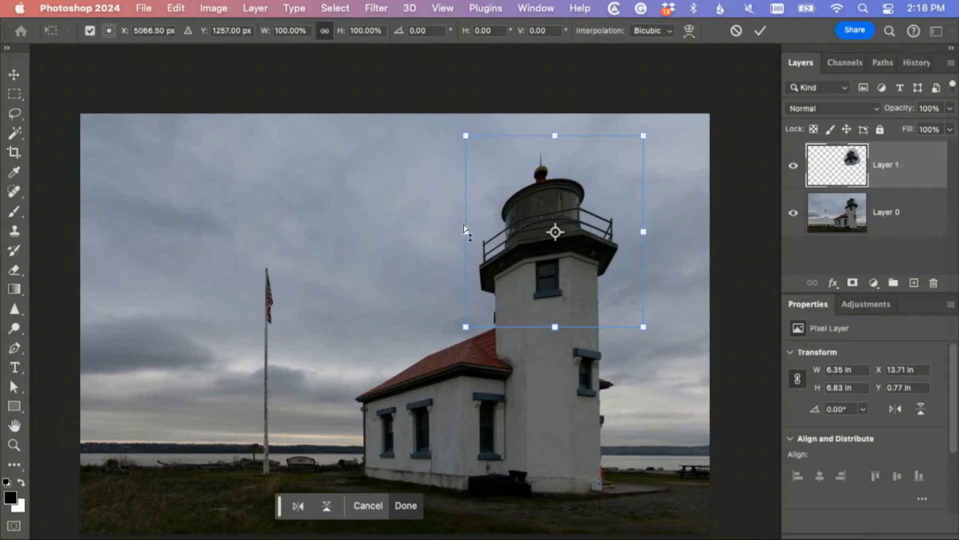
left_click_drag(466, 231, 466, 213)
key("Return")
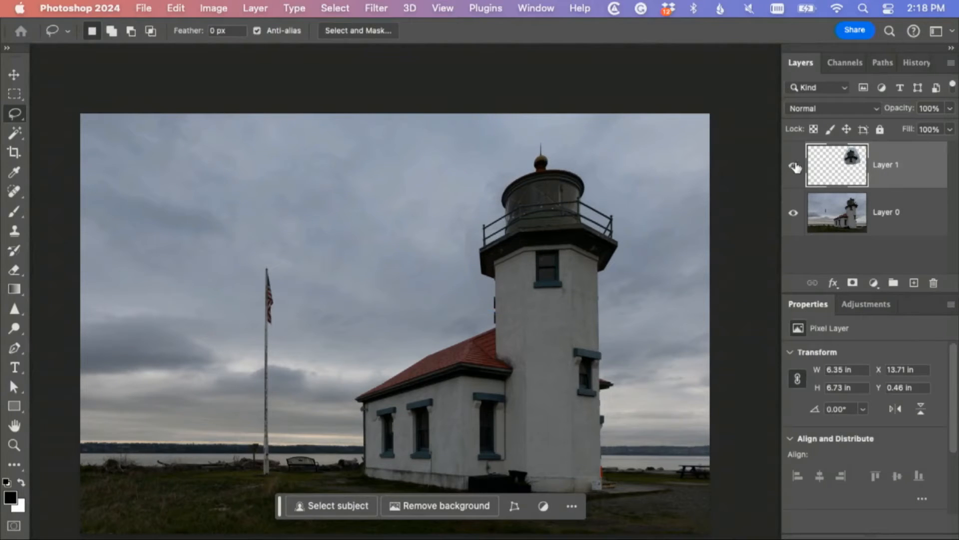
Step: Compare the lighthouse top before and after the skew by repeatedly hiding and showing the copied layer
left_click(795, 167)
left_click(795, 167)
left_click(795, 167)
left_click(795, 166)
left_click(794, 167)
left_click(795, 166)
left_click(794, 167)
left_click(795, 167)
Step: Try flattening the image, inspect the sky and tower edges around the skewed piece up close, and undo the flattening
left_click(949, 64)
mouse_move(849, 525)
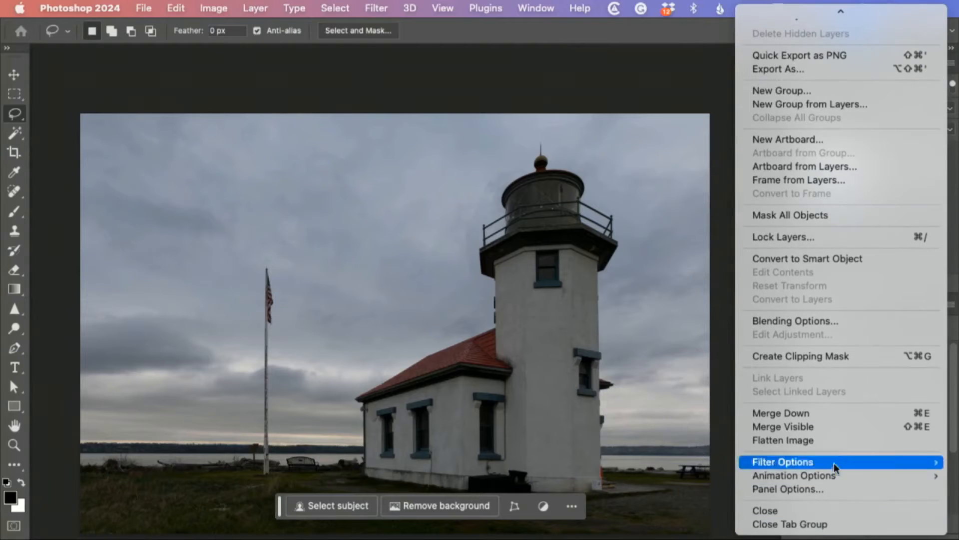
left_click(843, 441)
scroll(648, 439, "up", 5)
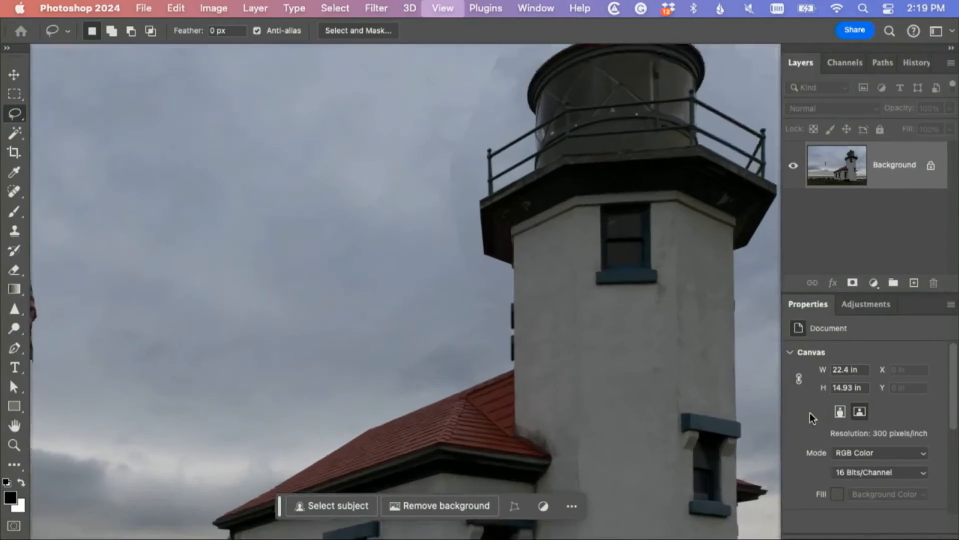
scroll(553, 338, "up", 3)
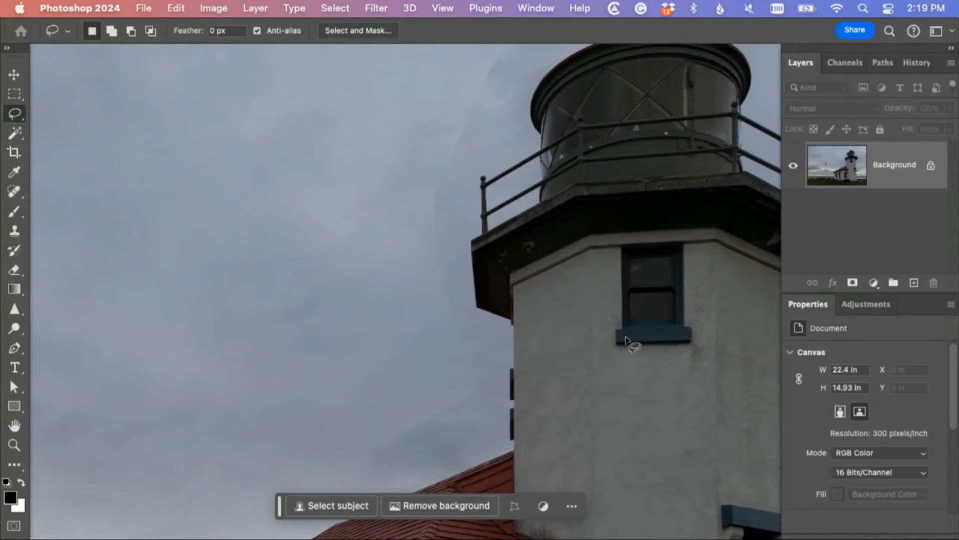
key("super+z")
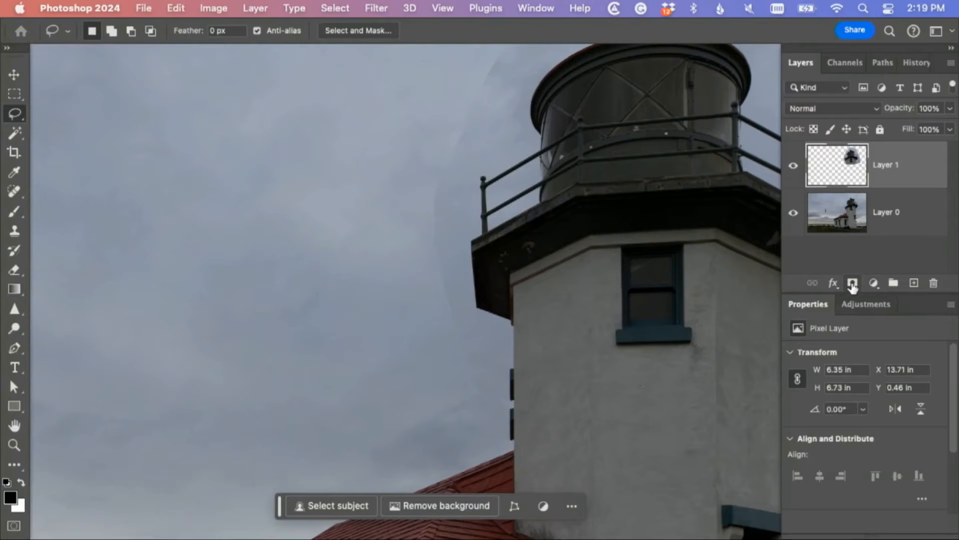
Step: Add a layer mask to the skewed lighthouse copy and set up a softer 200 px brush at 100% opacity
left_click(852, 284)
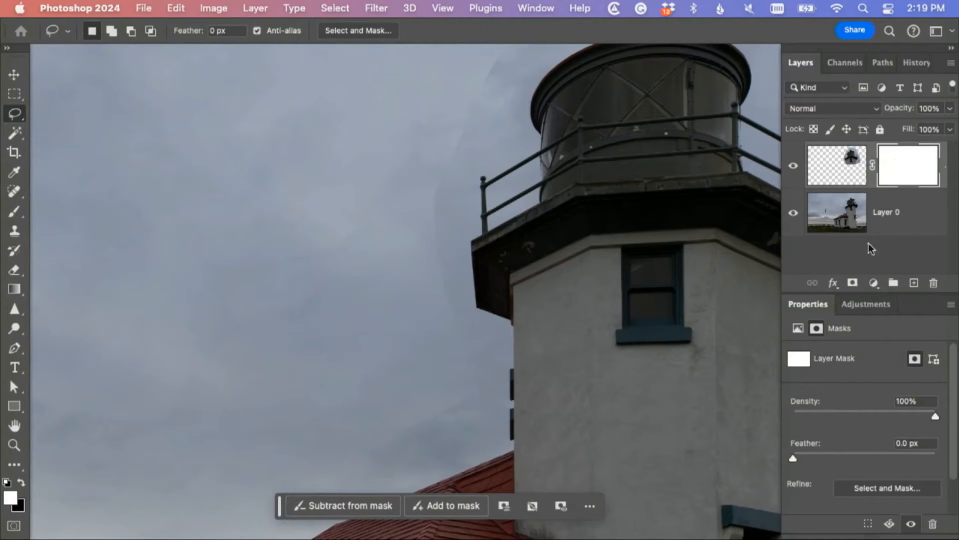
left_click(15, 214)
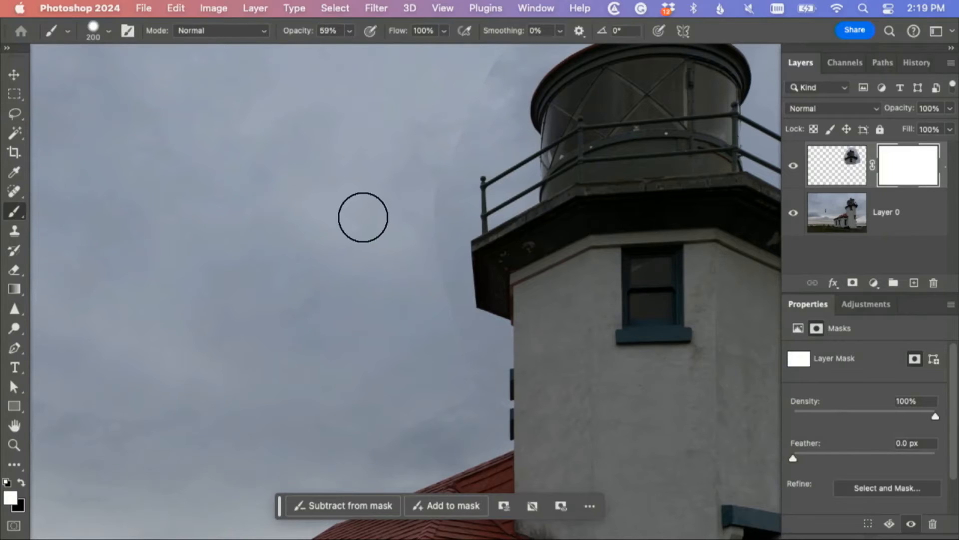
left_click(109, 32)
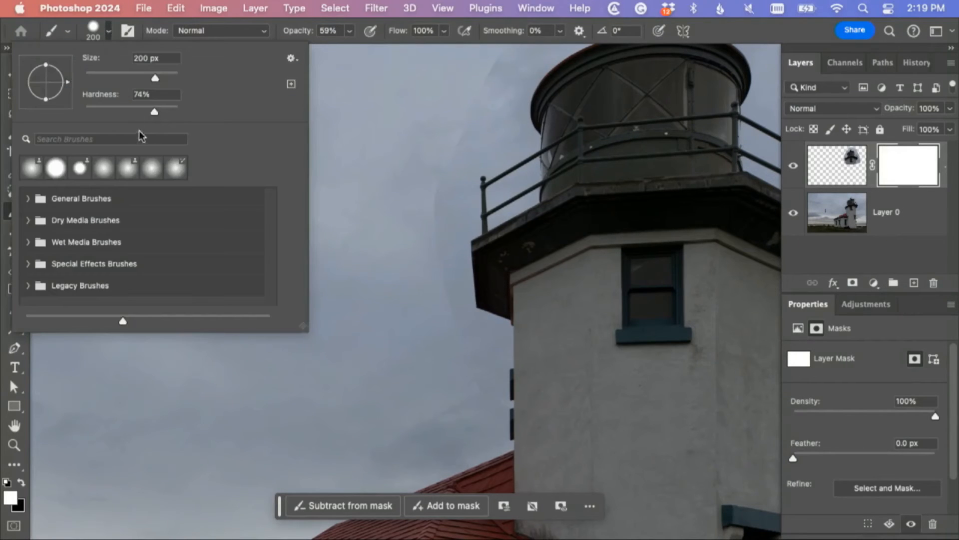
mouse_move(154, 111)
left_mouse_down()
mouse_move(209, 111)
mouse_move(140, 110)
left_mouse_up()
key("Return")
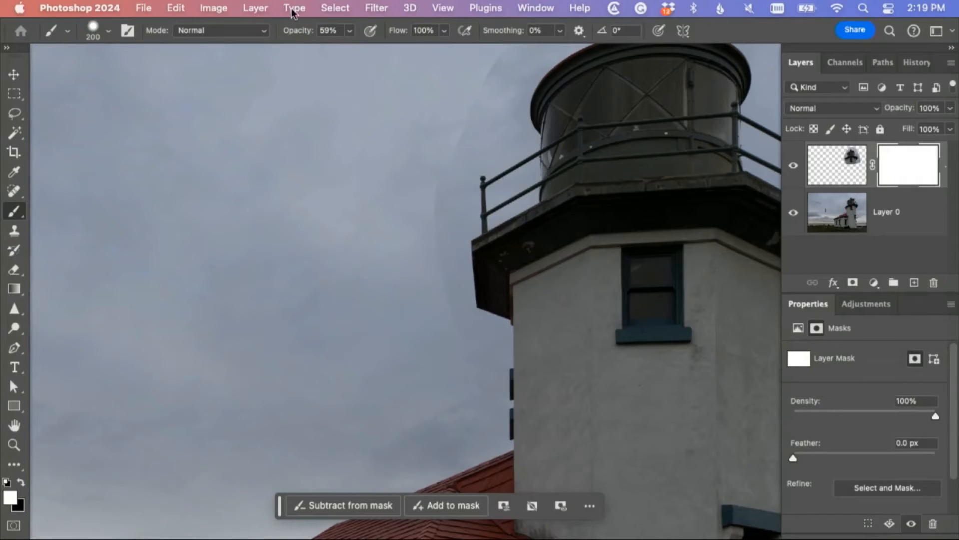
left_click_drag(304, 34, 622, 31)
left_click_drag(306, 32, 446, 31)
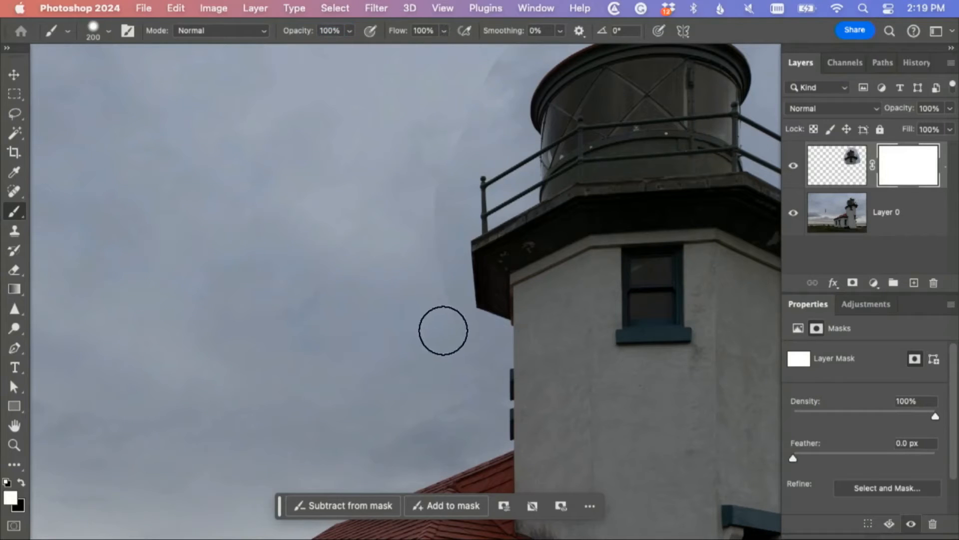
Step: Paint black on the mask to blend the copy's sky edges around the lantern room and balcony, and flatten the image
key("x")
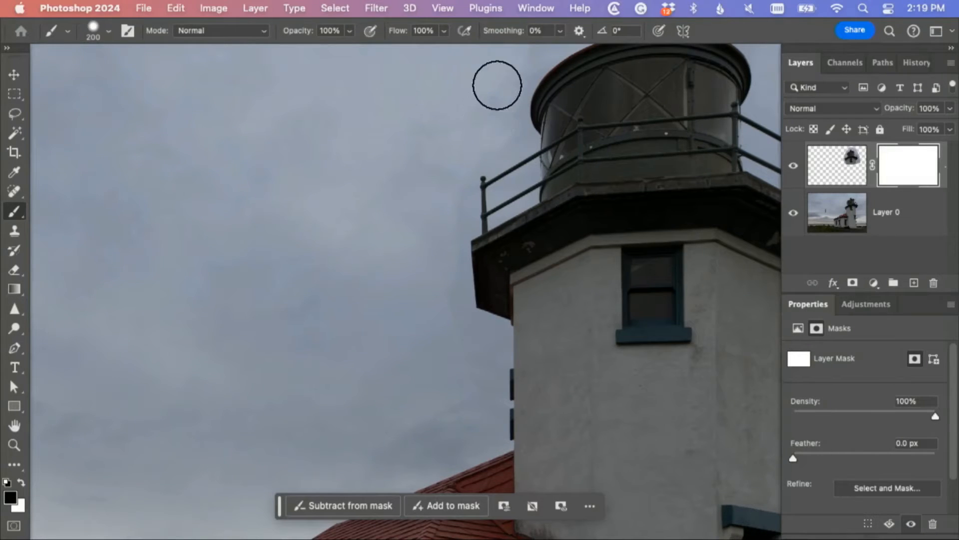
mouse_move(499, 129)
left_mouse_down()
mouse_move(460, 143)
mouse_move(396, 253)
left_mouse_up()
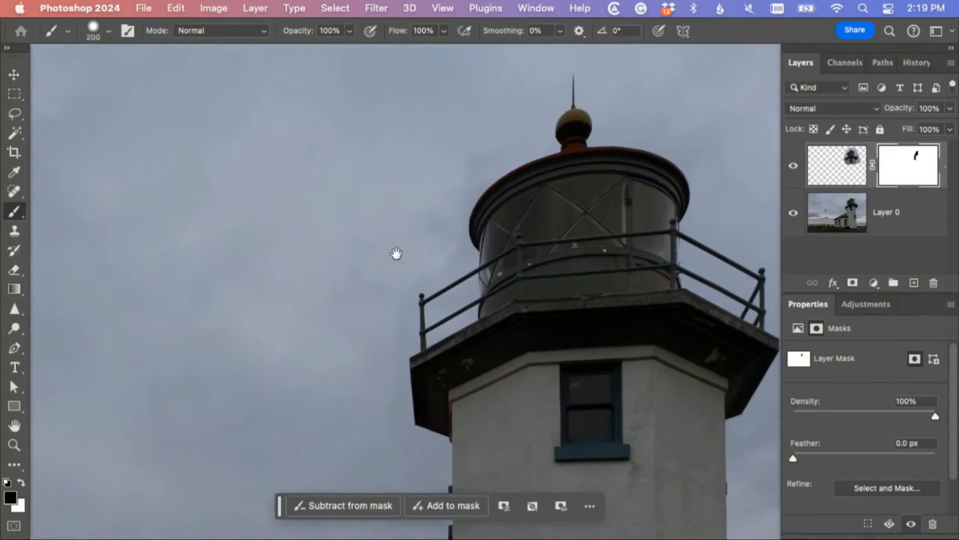
left_click_drag(431, 204, 493, 131)
left_click(649, 98)
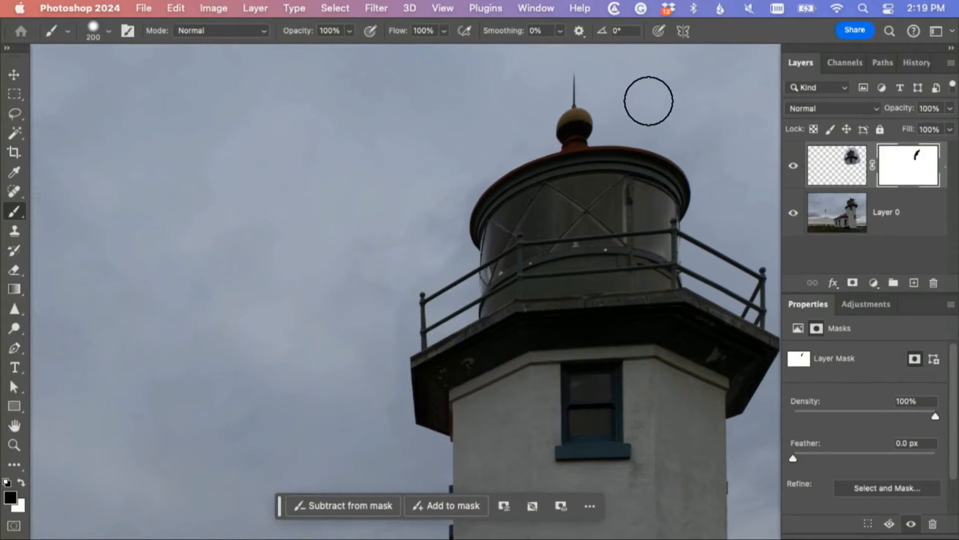
left_click_drag(712, 233, 545, 125)
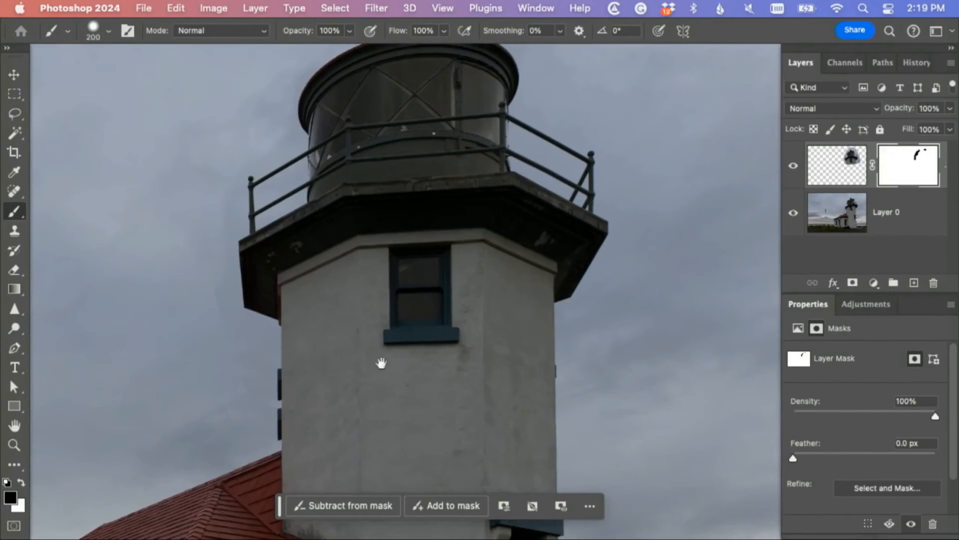
left_click_drag(360, 385, 403, 378)
key("BackSpace")
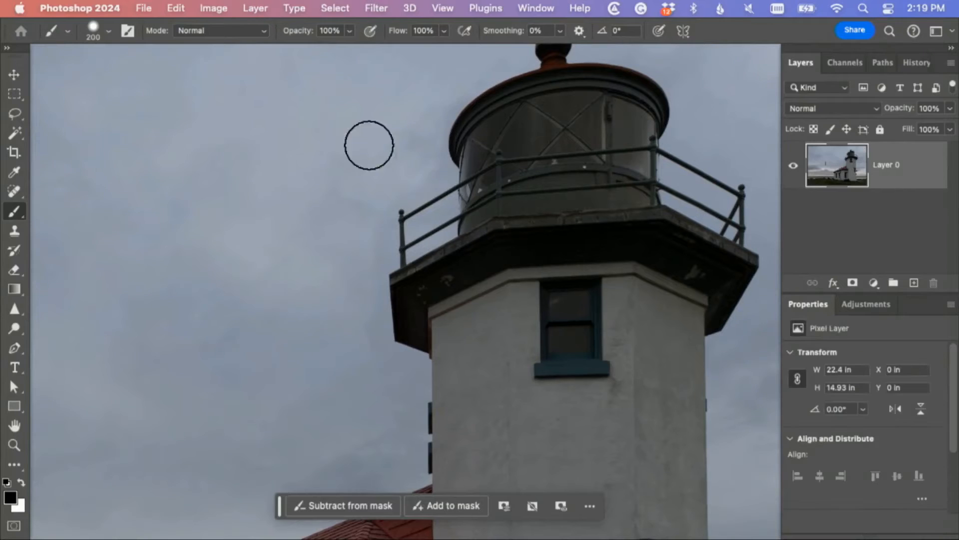
Step: Clone clean sky over the remaining seam beside the balcony and upper tower with the Clone Stamp, and check the whole photo
left_click(14, 230)
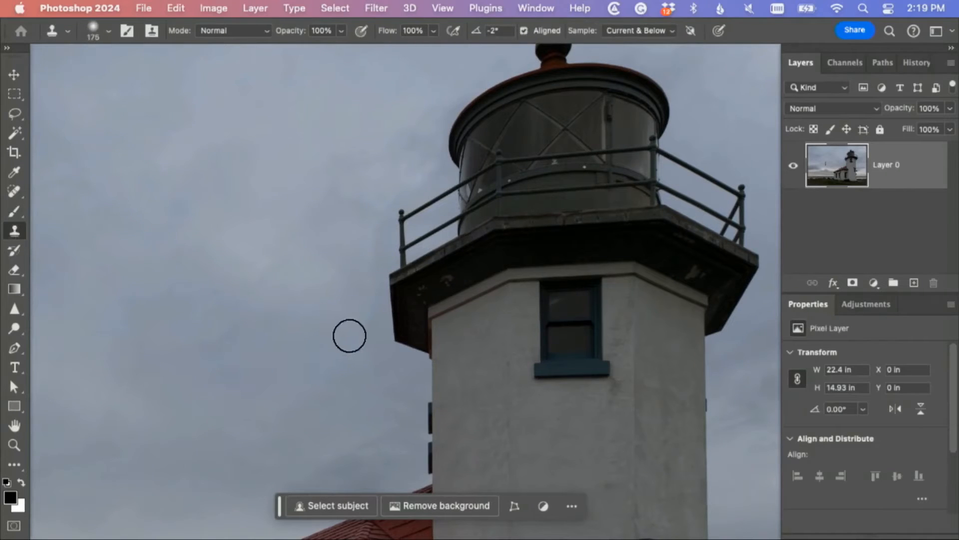
mouse_move(350, 347)
left_mouse_down()
mouse_move(369, 340)
mouse_move(380, 220)
left_mouse_up()
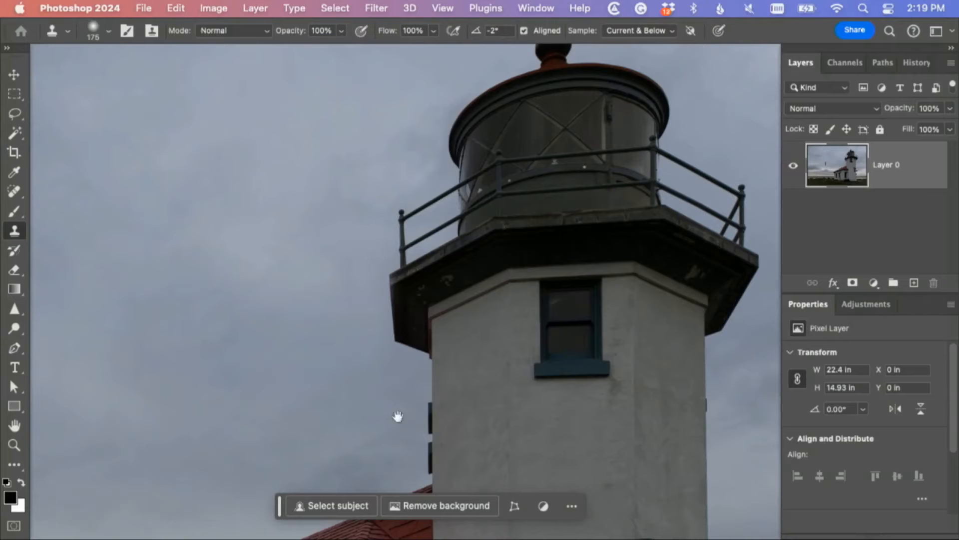
left_click_drag(448, 360, 439, 270)
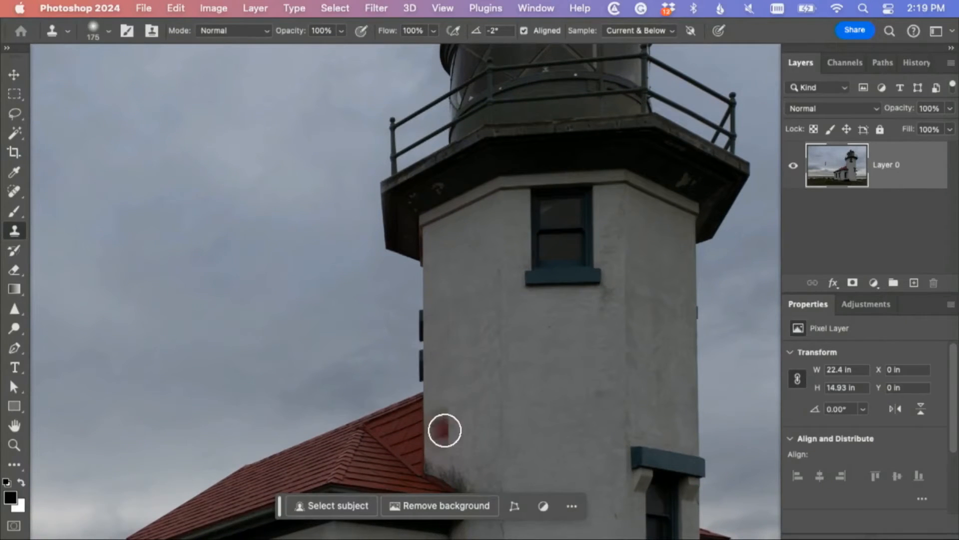
left_click_drag(445, 430, 462, 415)
mouse_move(334, 323)
left_mouse_down()
mouse_move(377, 394)
mouse_move(373, 420)
left_mouse_up()
left_click_drag(364, 342, 383, 422)
key("super+minus")
key("super+minus")
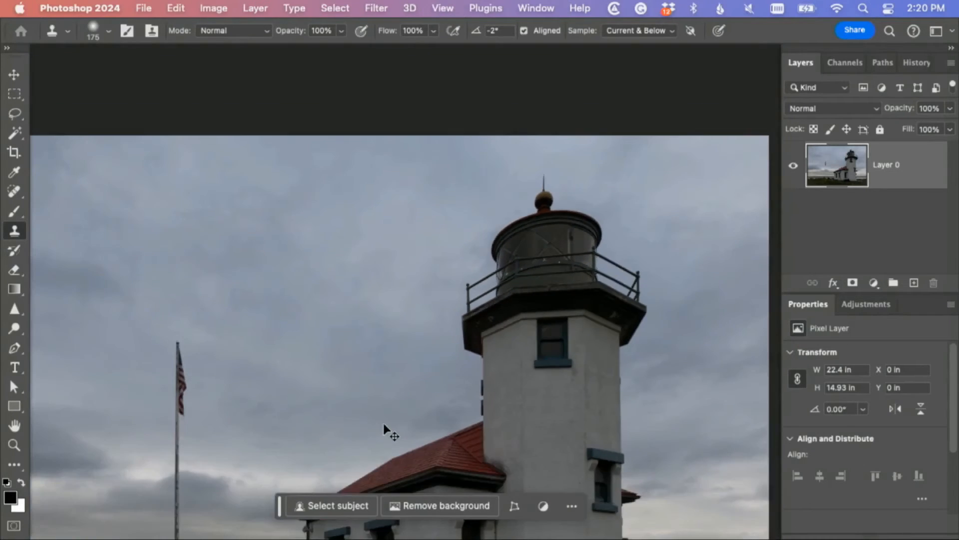
key("super+minus")
left_click_drag(399, 416, 441, 381)
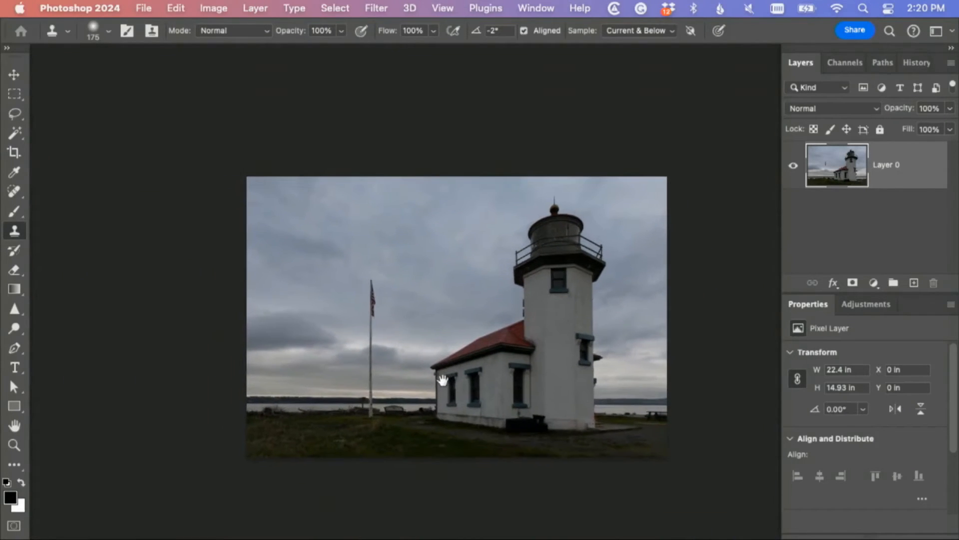
key("super+plus")
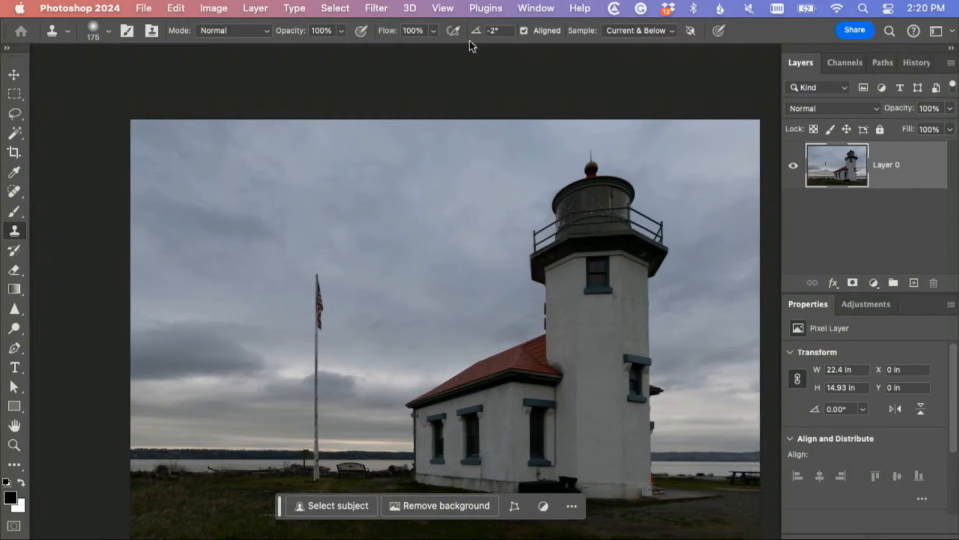
Step: Open the photo in the Camera Raw Filter and apply the Auto tone adjustments
left_click(387, 7)
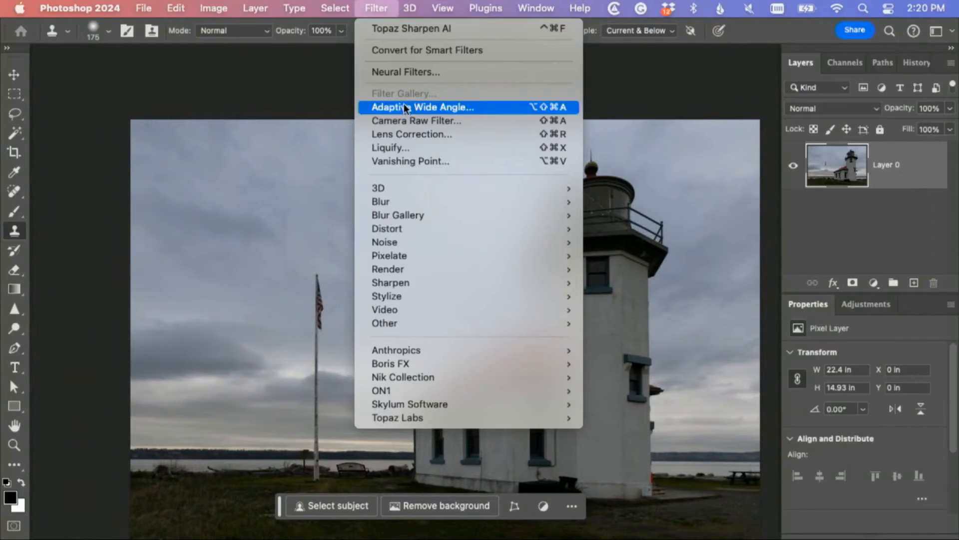
left_click(408, 120)
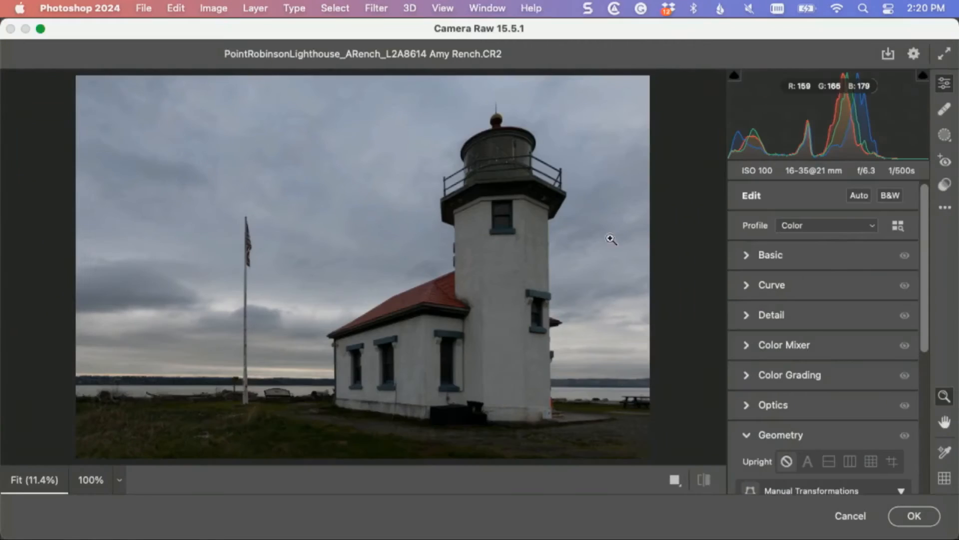
left_click(859, 194)
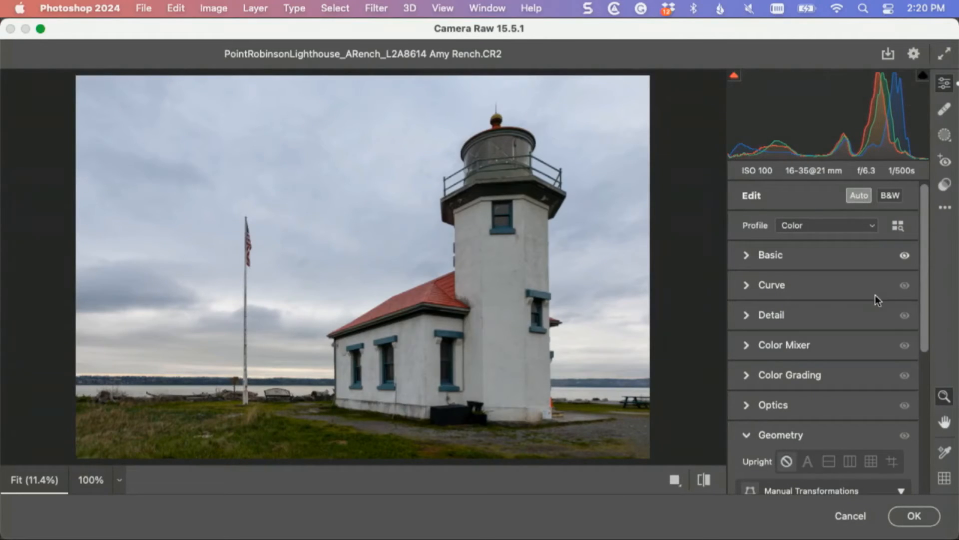
Step: Compare the photo with and without the automatic Basic adjustments by repeatedly turning them off and on
left_click(817, 258)
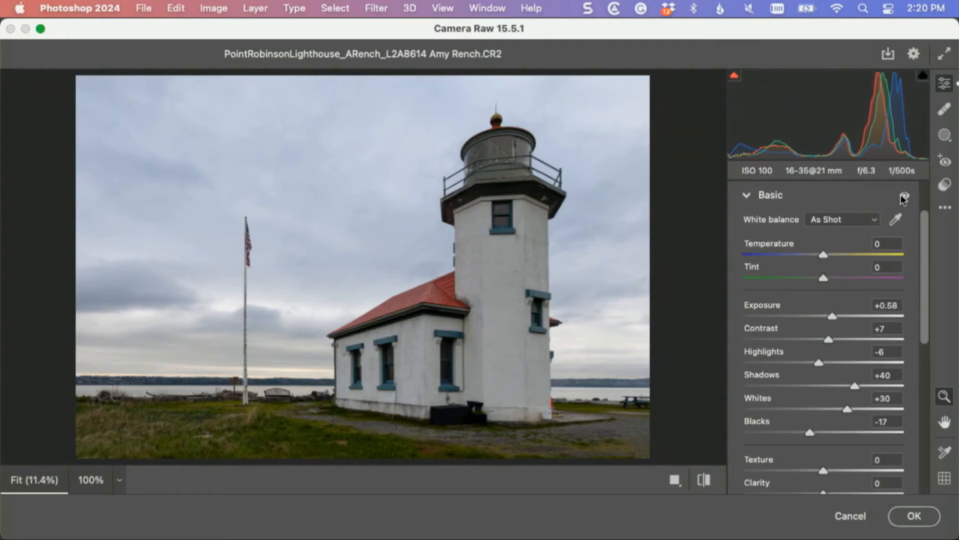
left_click(903, 196)
left_click(903, 195)
left_click(904, 195)
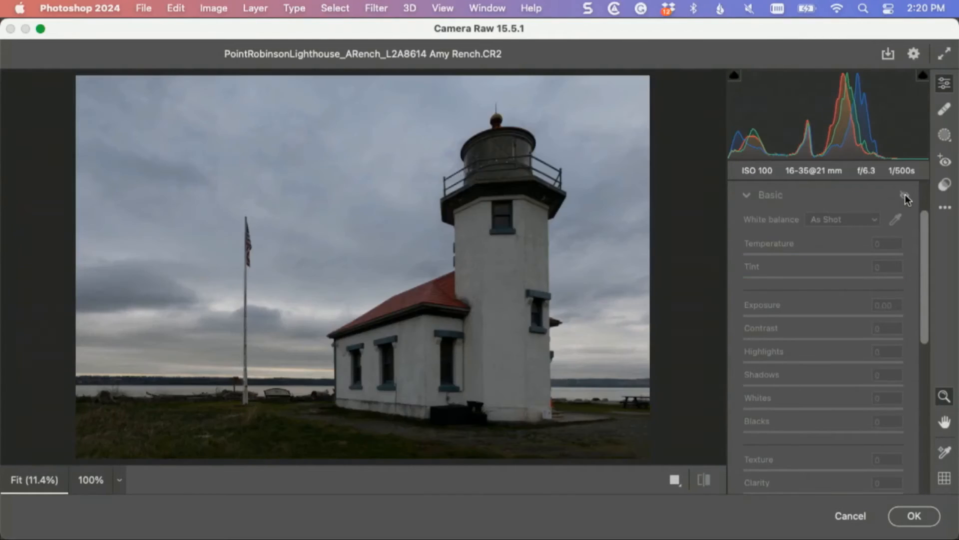
left_click(904, 195)
left_click(904, 195)
left_click(905, 196)
left_click(904, 195)
left_click(905, 196)
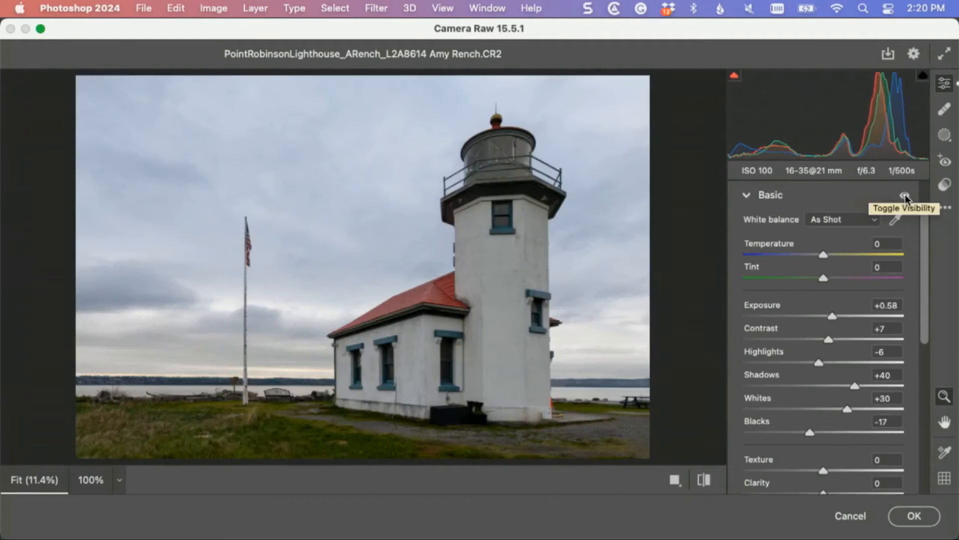
Step: Create a sky mask and set its Exposure to -1.00, Contrast to +52 and Highlights to -20
left_click(944, 135)
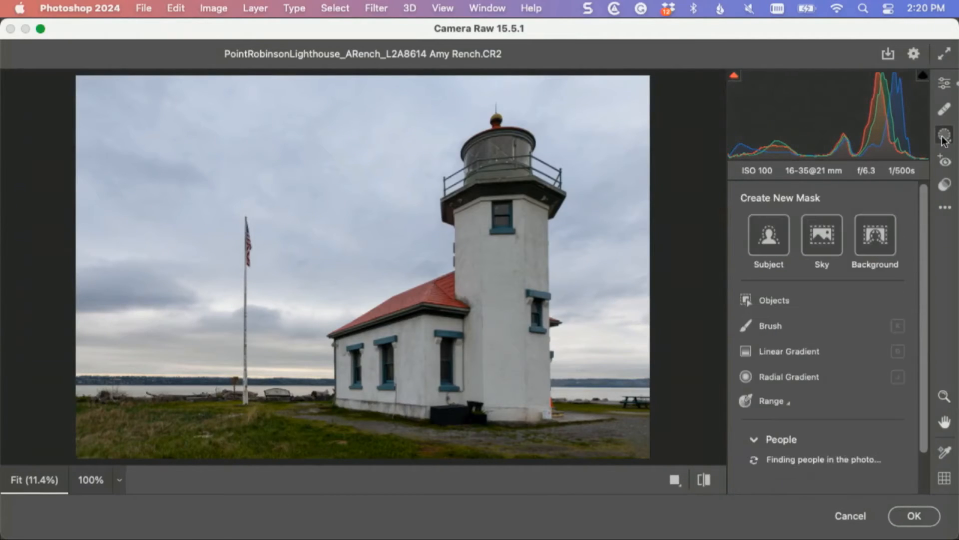
left_click(819, 244)
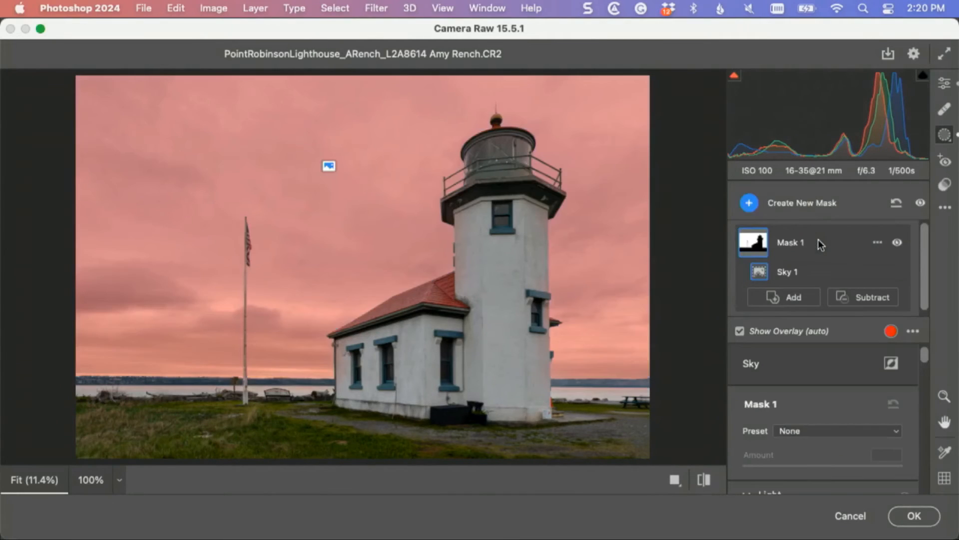
scroll(817, 373, "down", 2)
scroll(816, 373, "down", 2)
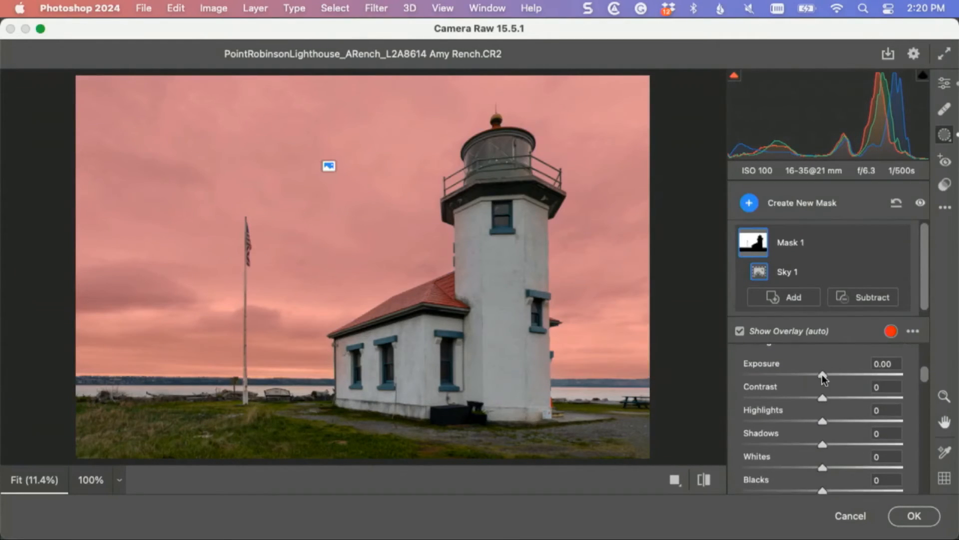
left_click_drag(823, 374, 864, 397)
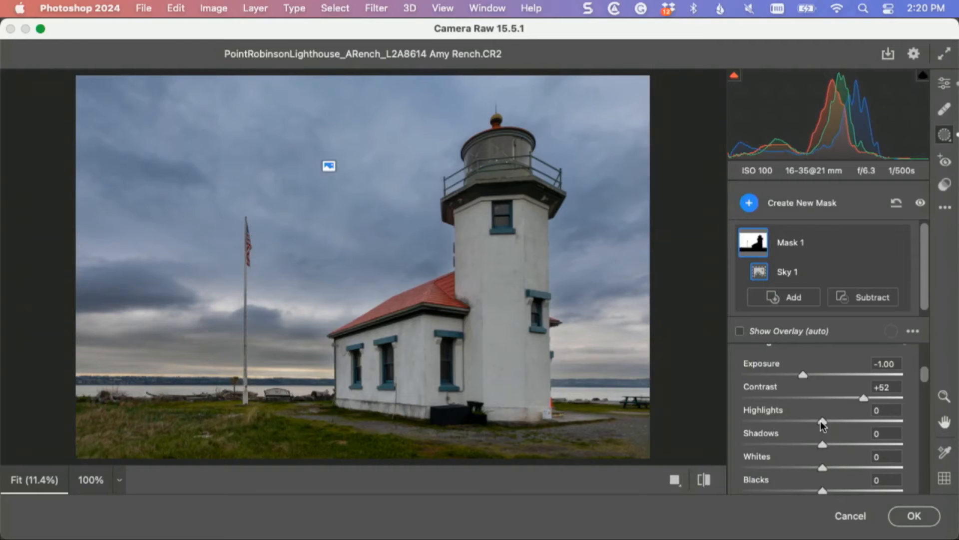
mouse_move(821, 422)
left_mouse_down()
mouse_move(799, 424)
mouse_move(806, 427)
left_mouse_up()
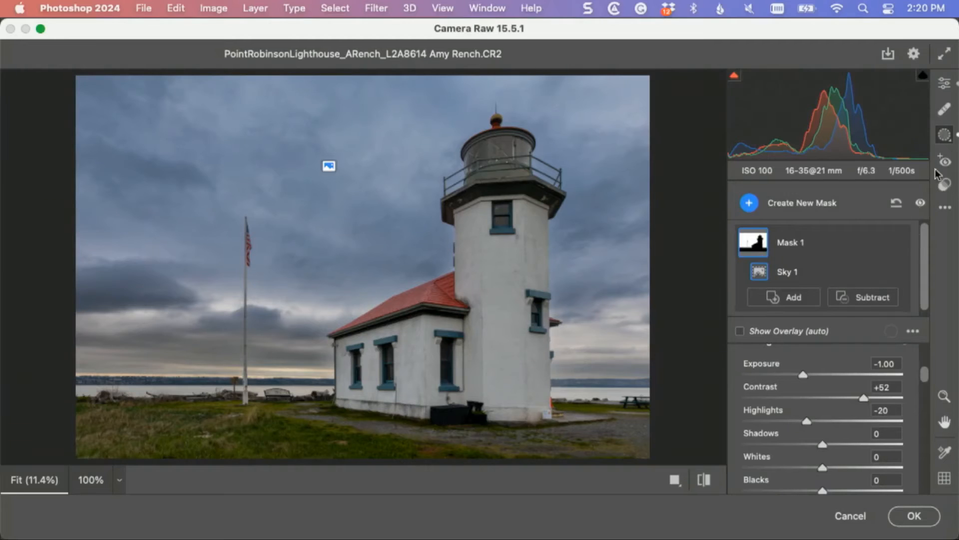
Step: Set the whole photo's Texture to +28, Clarity to +8 and Vibrance to +32 in the Basic adjustments
left_click(943, 86)
scroll(866, 358, "down", 4)
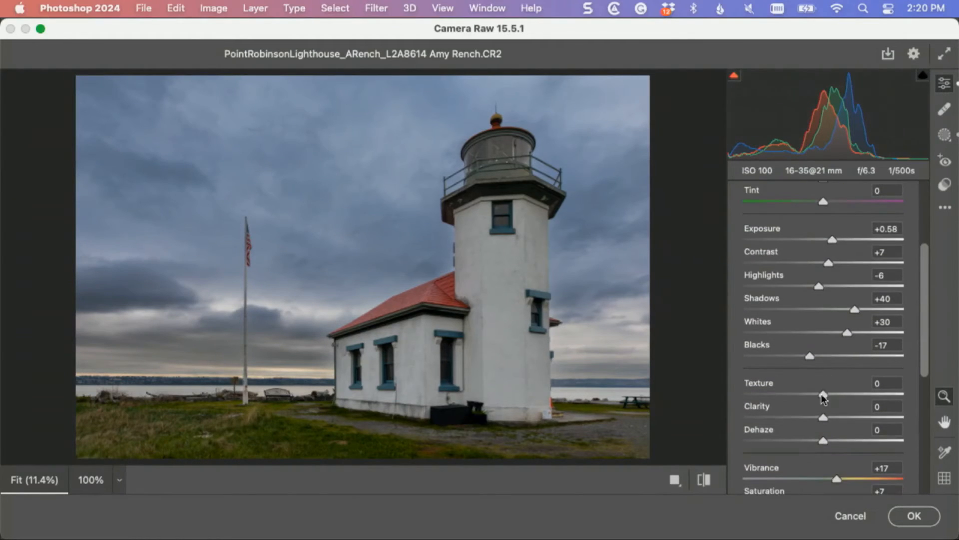
left_click_drag(823, 397, 845, 398)
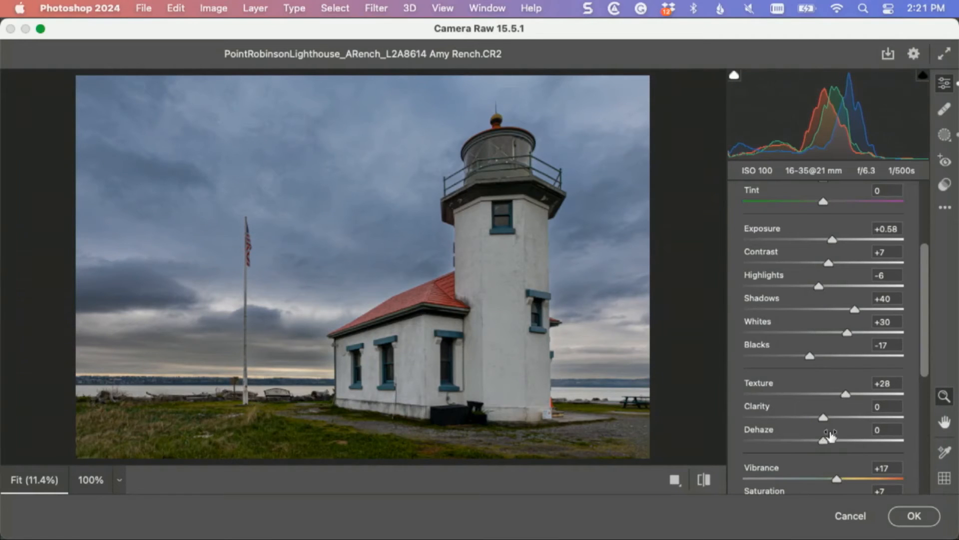
left_click_drag(823, 416, 831, 416)
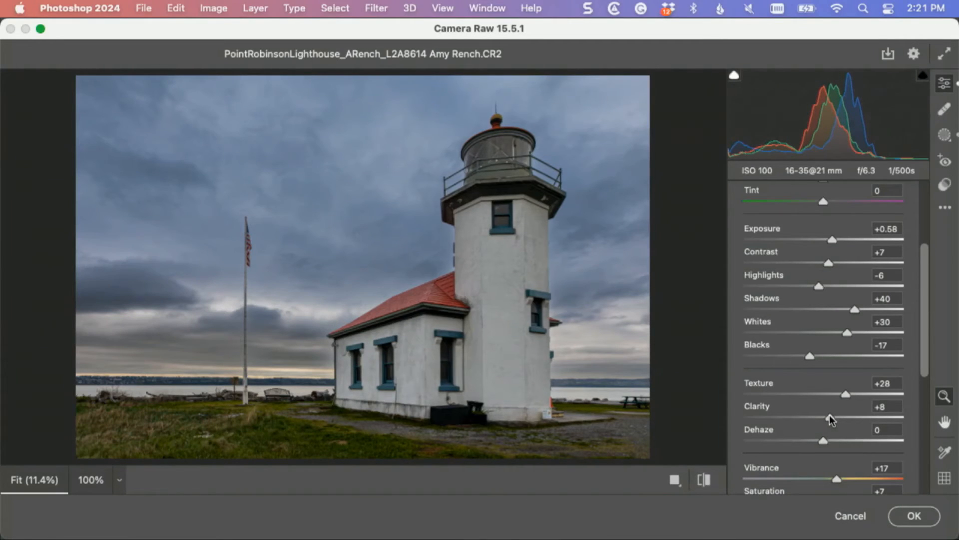
scroll(829, 419, "down", 2)
left_click_drag(837, 463, 849, 464)
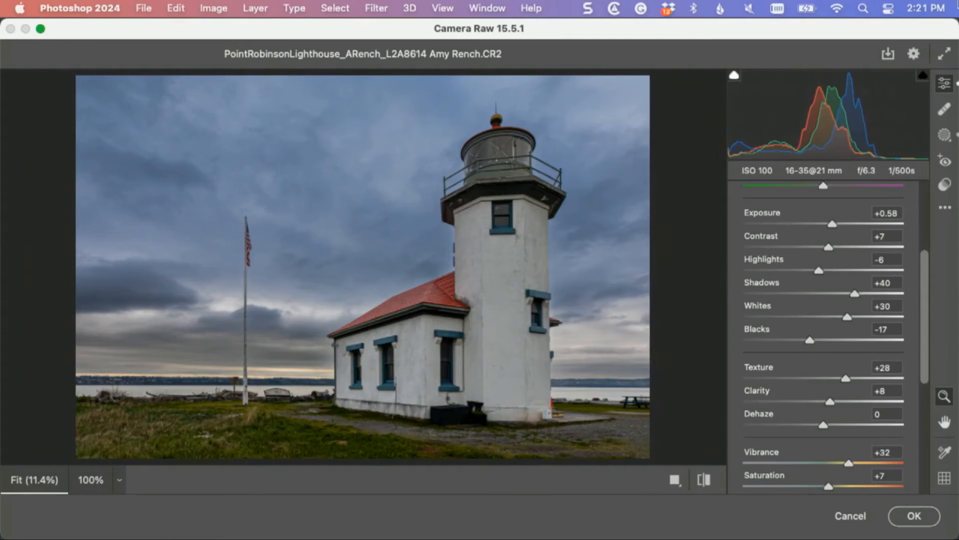
Step: Create a subject mask over the lighthouse and set its Saturation to +29
left_click(944, 136)
left_click(748, 203)
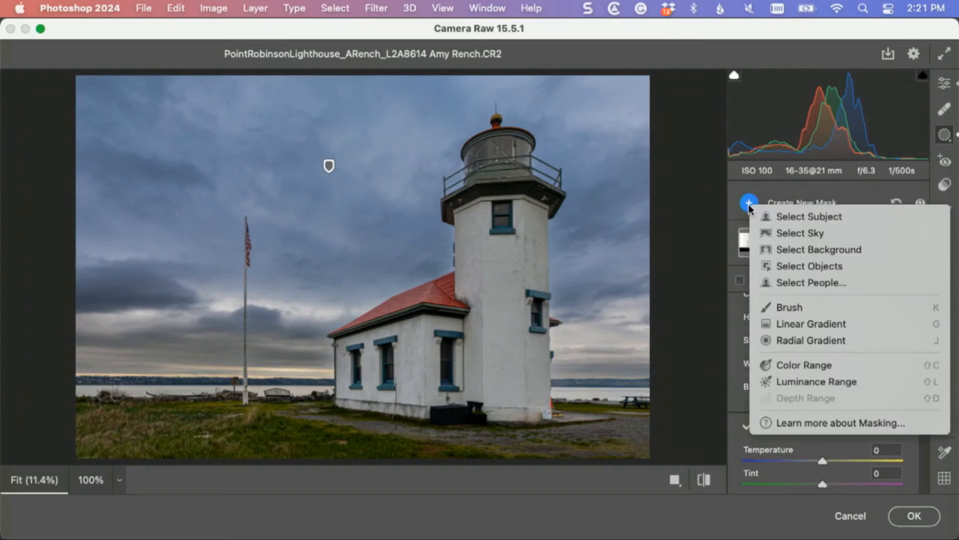
left_click(773, 216)
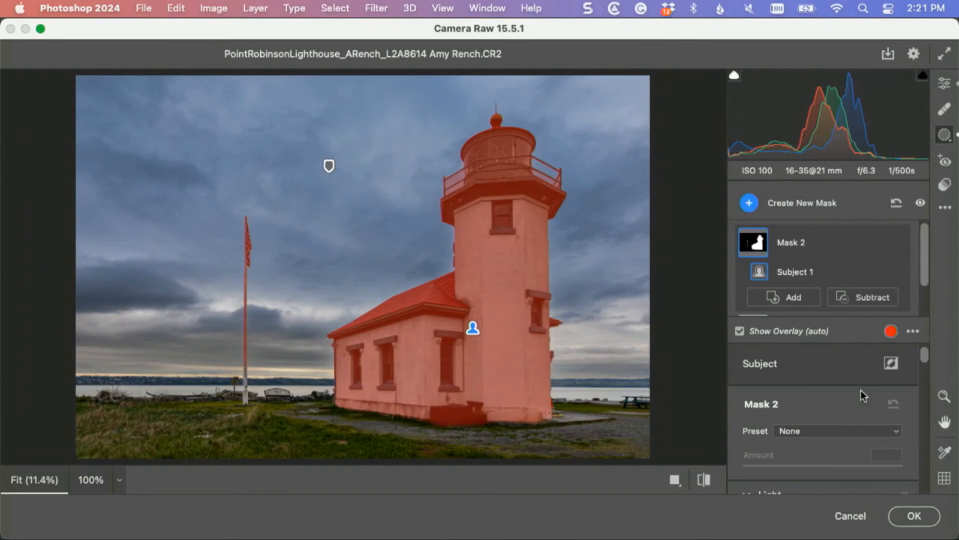
scroll(861, 390, "down", 10)
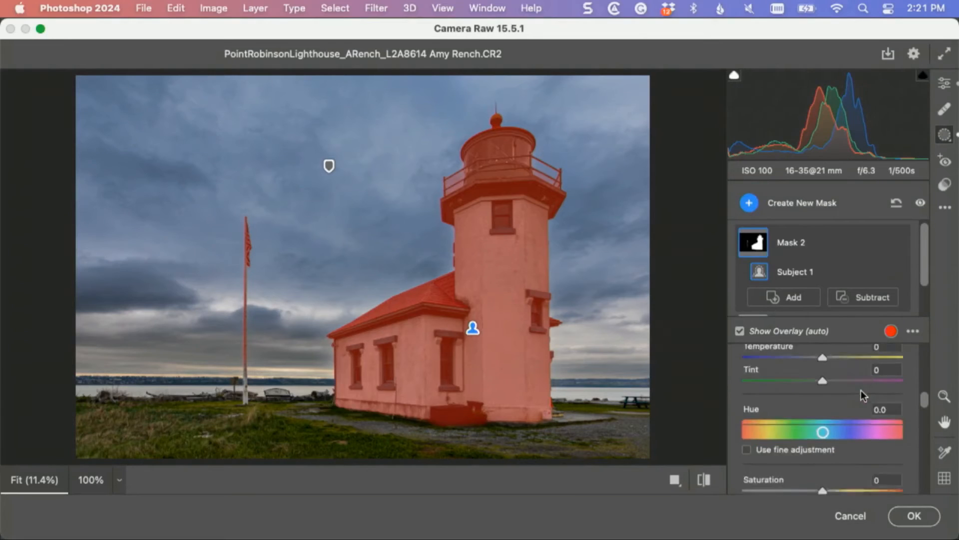
scroll(861, 394, "down", 3)
left_click_drag(820, 379, 844, 383)
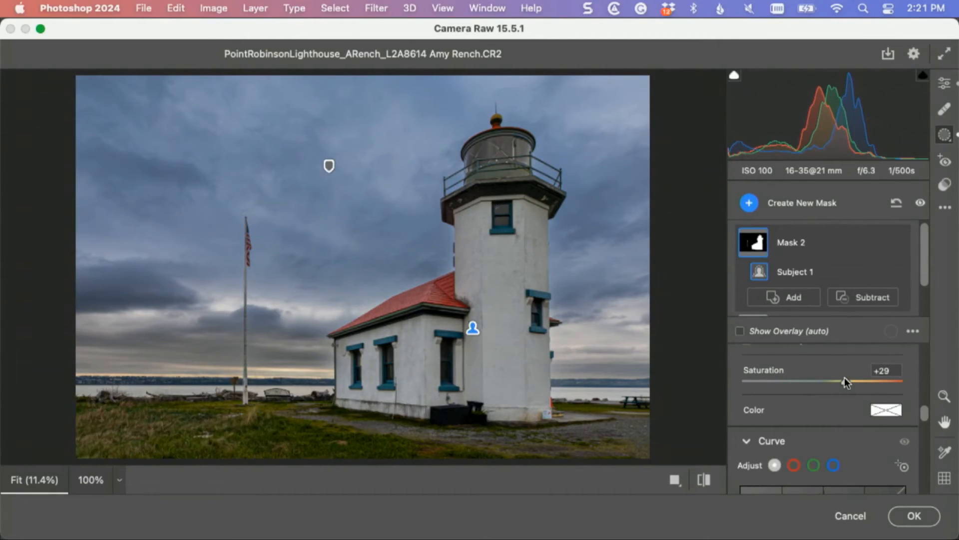
Step: Add a dark vignette to the whole photo by setting the Effects Vignetting to -10
scroll(844, 383, "up", 5)
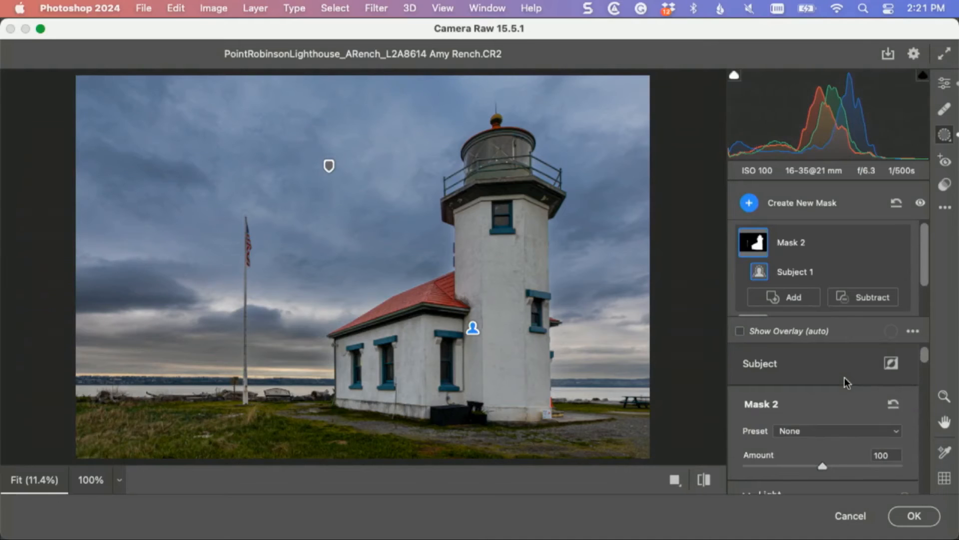
scroll(876, 381, "down", 2)
scroll(876, 381, "up", 2)
left_click(942, 85)
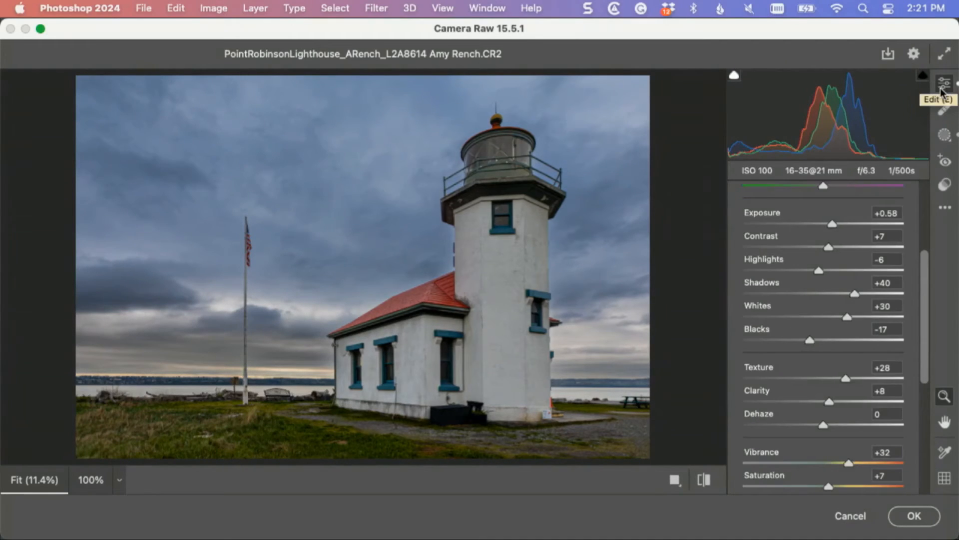
scroll(895, 199, "down", 10)
scroll(808, 388, "down", 2)
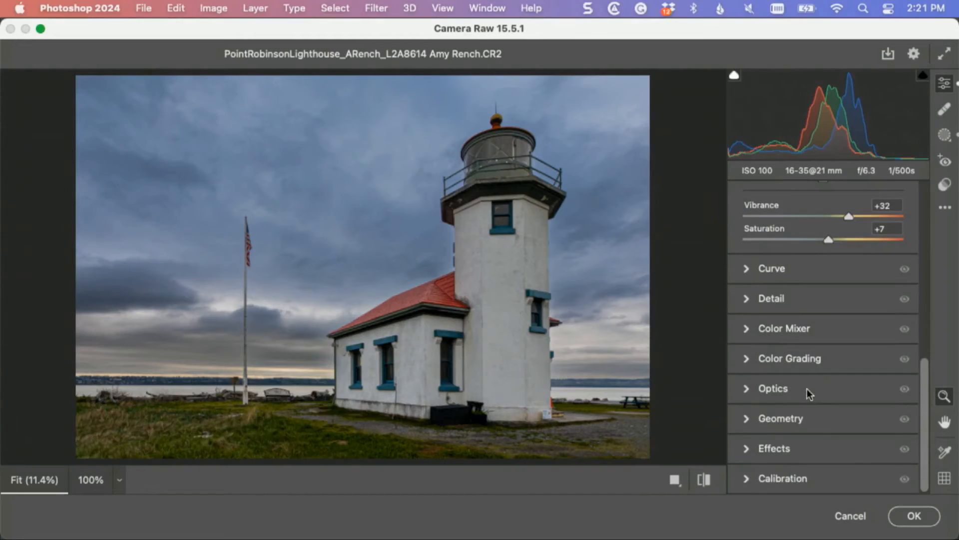
left_click(813, 447)
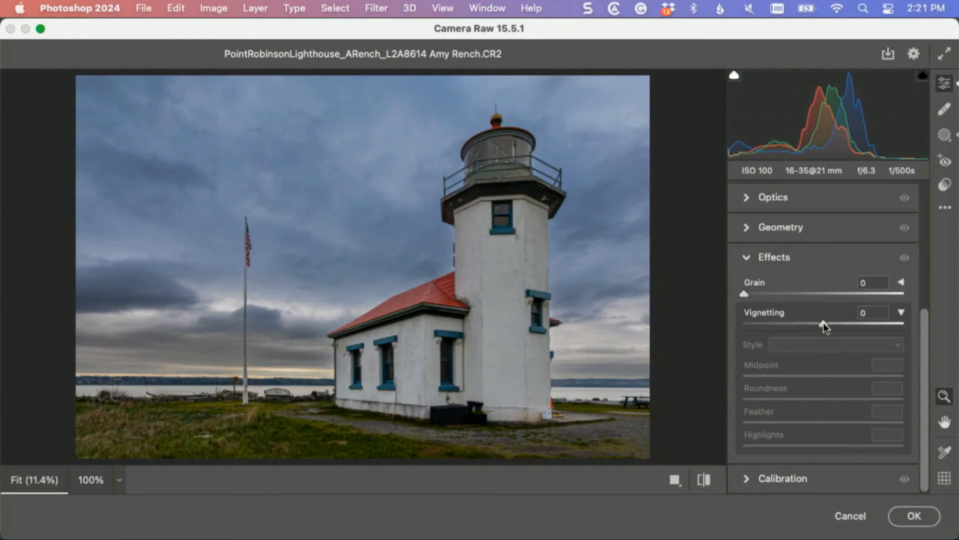
left_click_drag(823, 322, 816, 325)
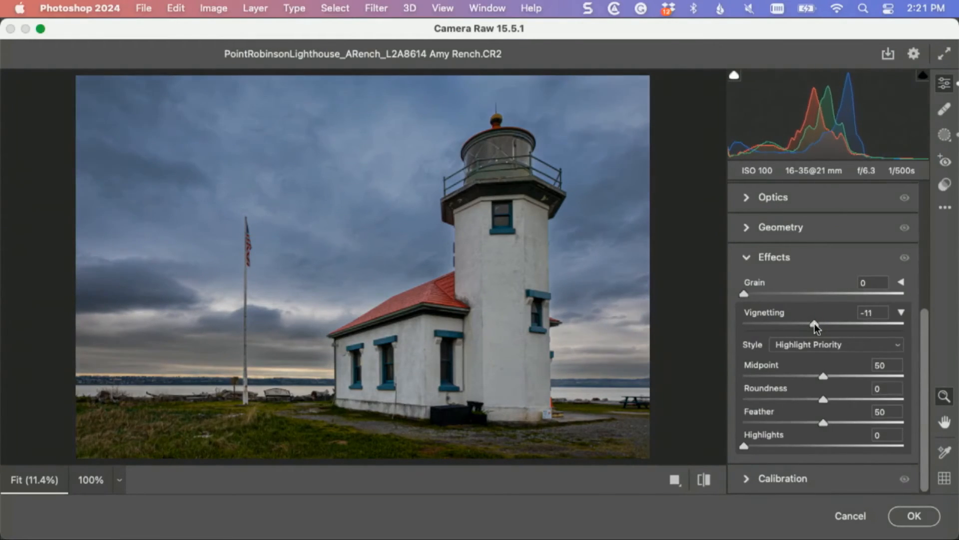
Step: Compare the photo with and without the vignette, leave it on, and apply the Camera Raw edits
left_click(904, 258)
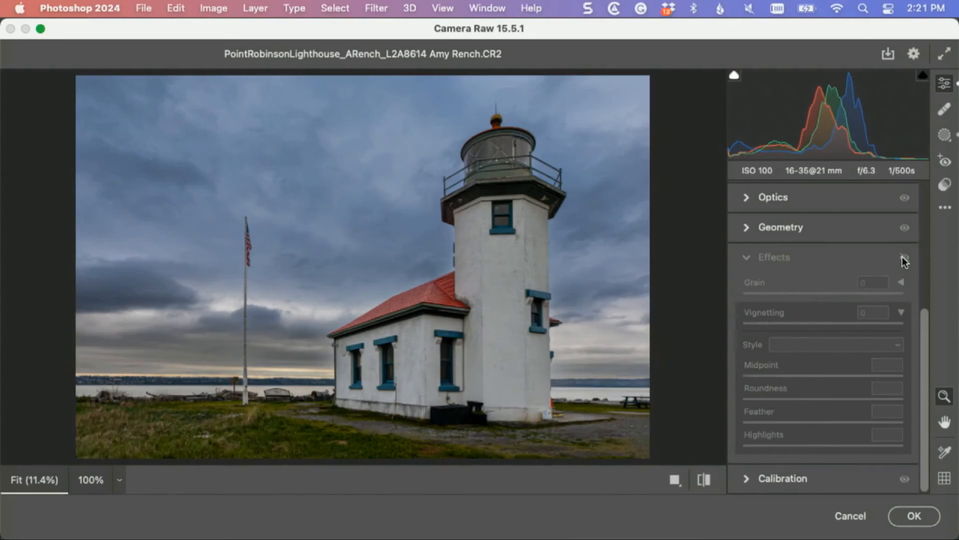
left_click(904, 258)
left_click(904, 258)
left_click(903, 259)
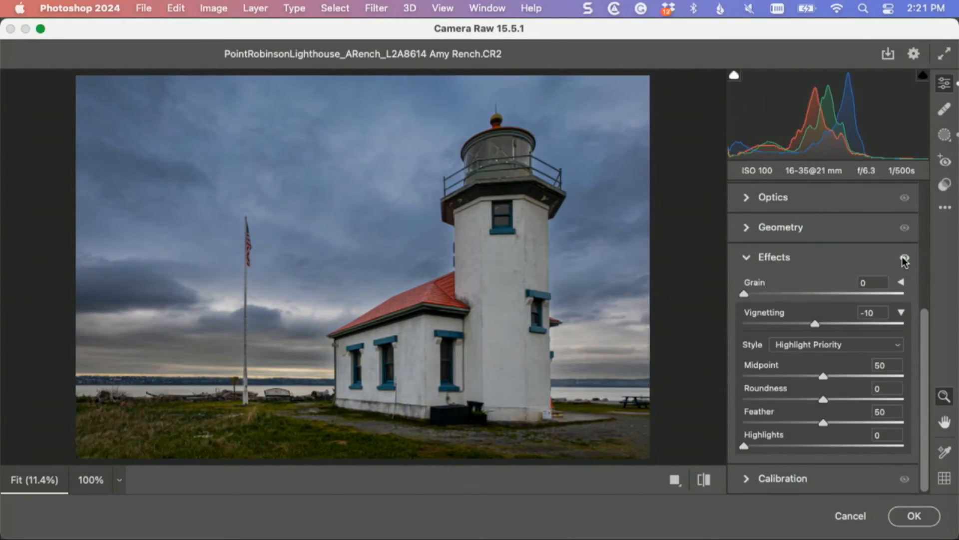
left_click(903, 258)
left_click(903, 258)
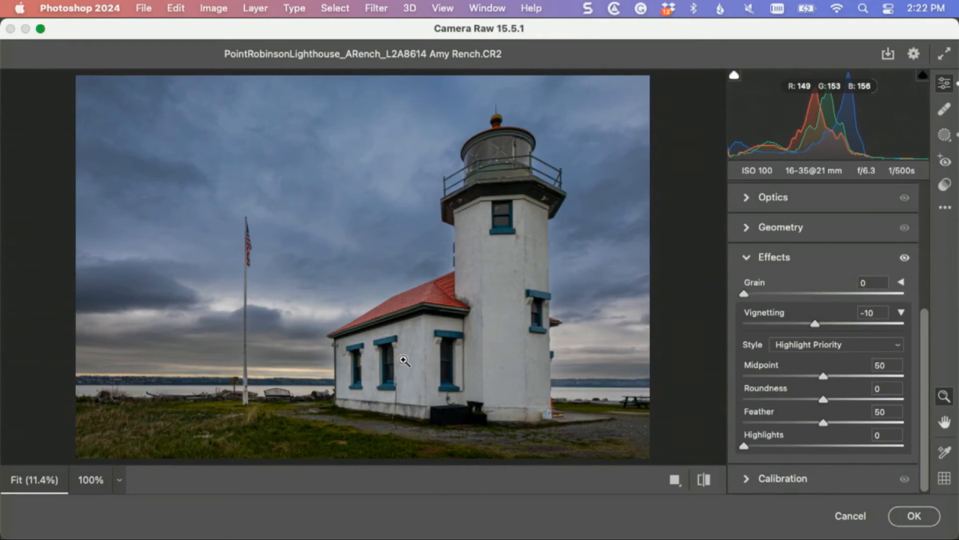
left_click(914, 516)
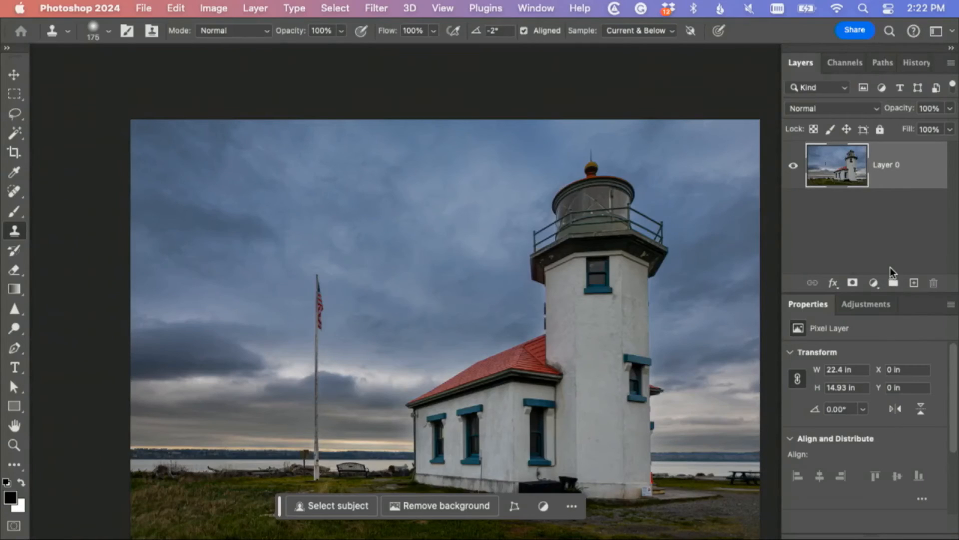
Step: Draw a Lasso selection around the driftwood and brush at the left end of the shoreline
key("super+plus")
key("super+plus")
key("super+plus")
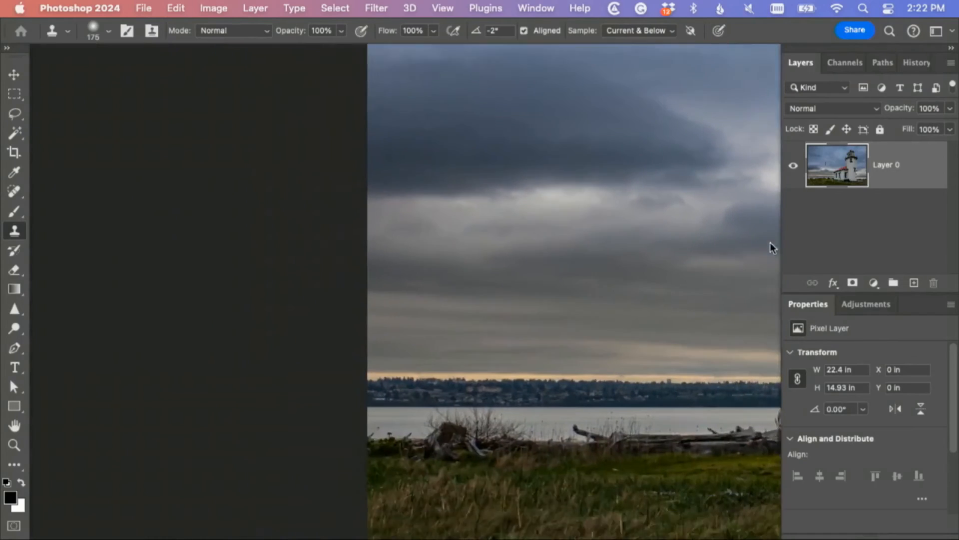
left_click_drag(773, 248, 409, 145)
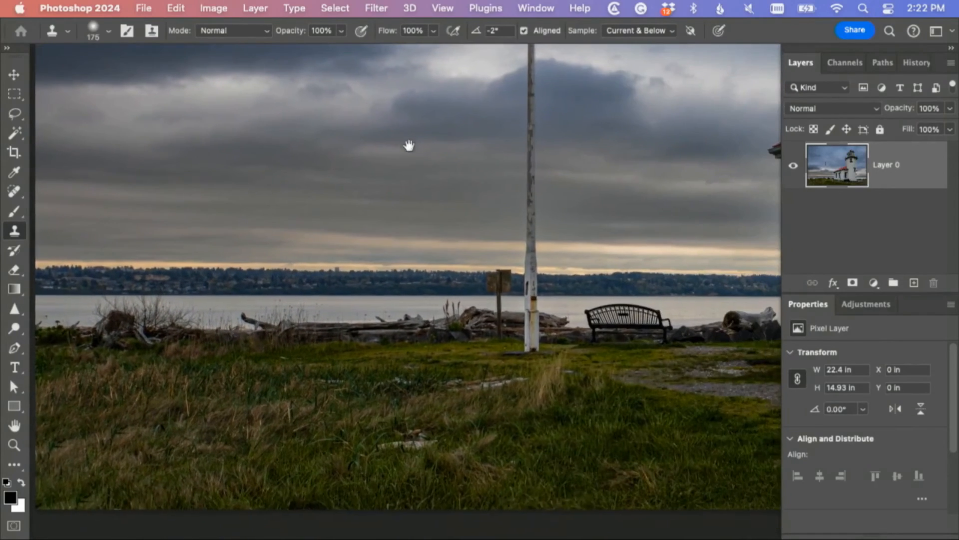
scroll(406, 377, "left", 6)
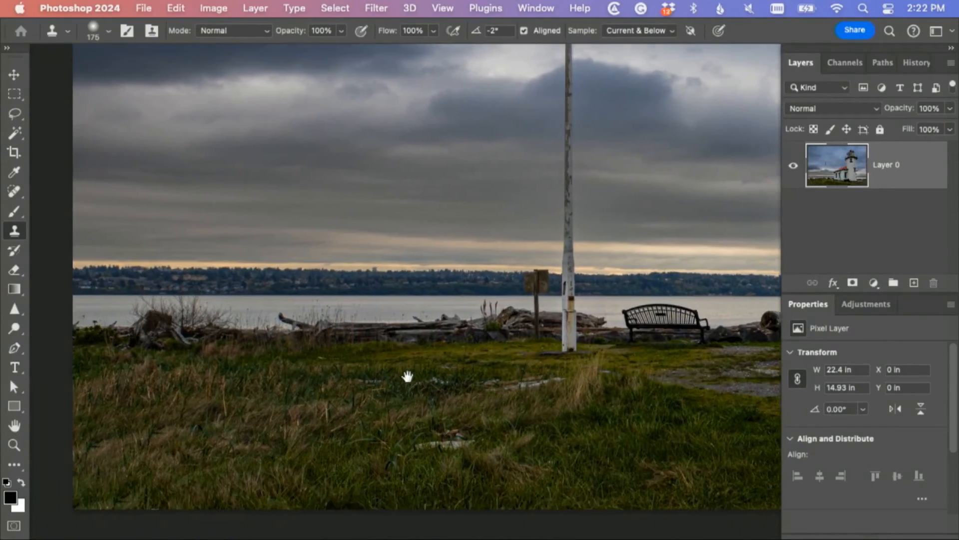
left_click(15, 113)
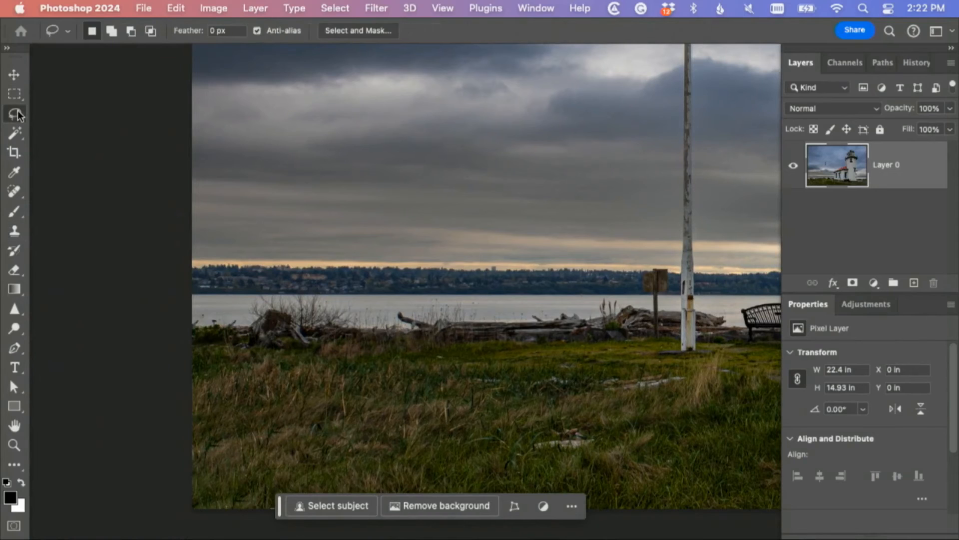
mouse_move(313, 356)
left_mouse_down()
mouse_move(256, 355)
mouse_move(242, 319)
mouse_move(256, 293)
mouse_move(322, 298)
left_mouse_up()
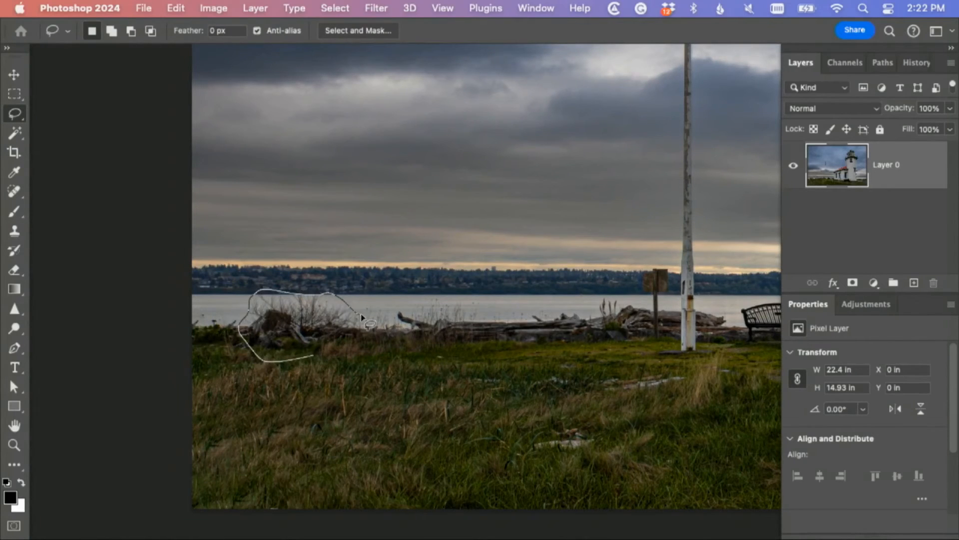
mouse_move(404, 310)
left_mouse_down()
mouse_move(434, 305)
mouse_move(478, 333)
mouse_move(430, 360)
mouse_move(320, 358)
left_mouse_up()
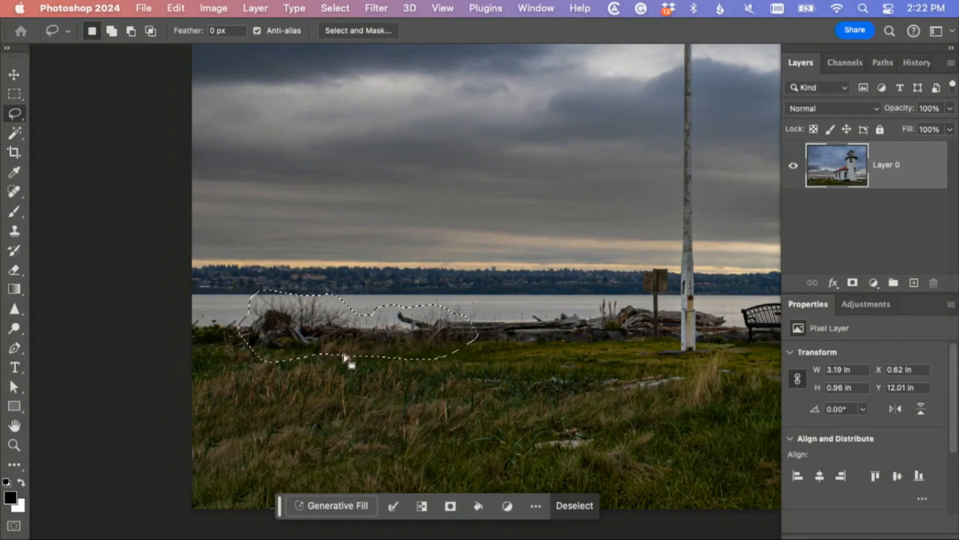
Step: Add the signpost beside the flagpole and the driftwood log near the building's left corner to the selection
mouse_move(667, 332)
left_mouse_down()
mouse_move(652, 300)
mouse_move(636, 293)
mouse_move(637, 269)
mouse_move(669, 259)
mouse_move(666, 340)
left_mouse_up()
scroll(684, 383, "right", 5)
scroll(684, 383, "right", 12)
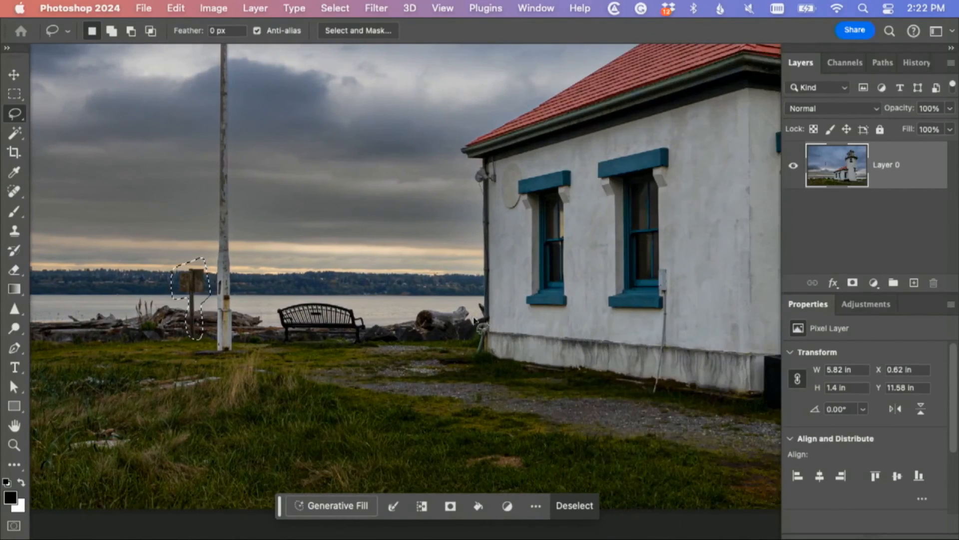
mouse_move(473, 310)
left_mouse_down()
mouse_move(479, 320)
mouse_move(440, 331)
mouse_move(410, 321)
mouse_move(447, 300)
mouse_move(474, 311)
left_mouse_up()
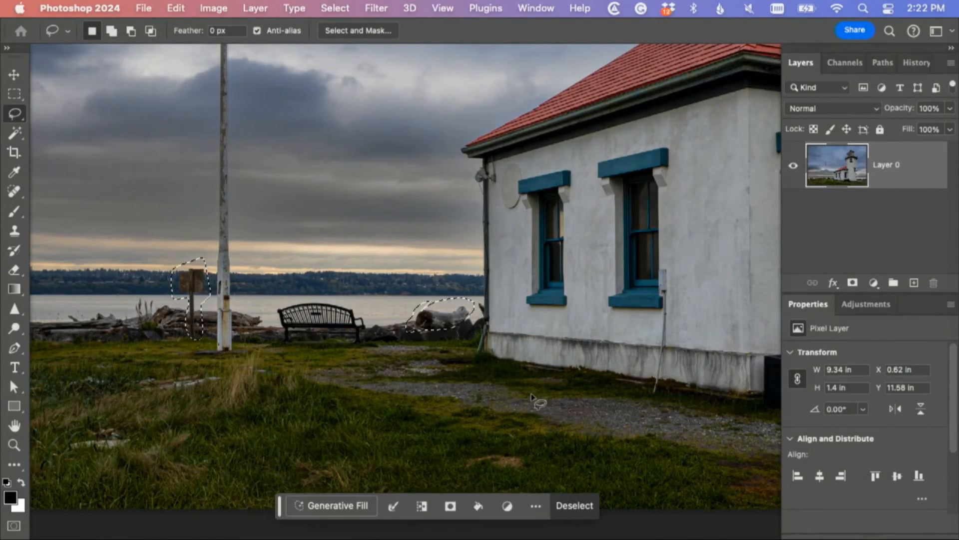
Step: Add the small sign and the orange cone at the tower's base to the selection
scroll(534, 399, "right", 12)
scroll(533, 397, "right", 9)
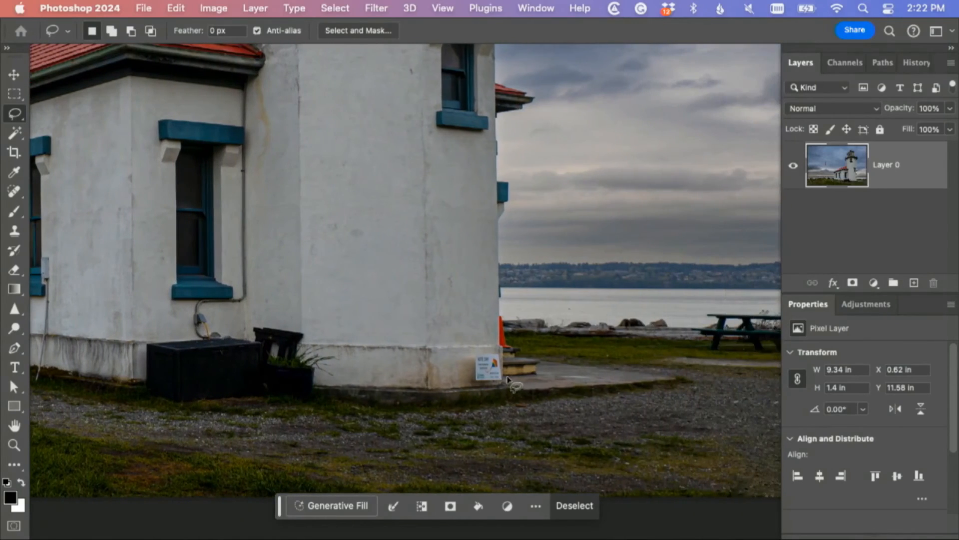
key("shift")
mouse_move(509, 380)
left_mouse_down()
mouse_move(504, 388)
mouse_move(465, 368)
mouse_move(503, 350)
mouse_move(508, 373)
mouse_move(512, 350)
mouse_move(492, 350)
mouse_move(494, 320)
mouse_move(509, 317)
mouse_move(514, 344)
left_mouse_up()
Step: Add the picnic table at the photo's right edge to the selection
scroll(572, 365, "right", 10)
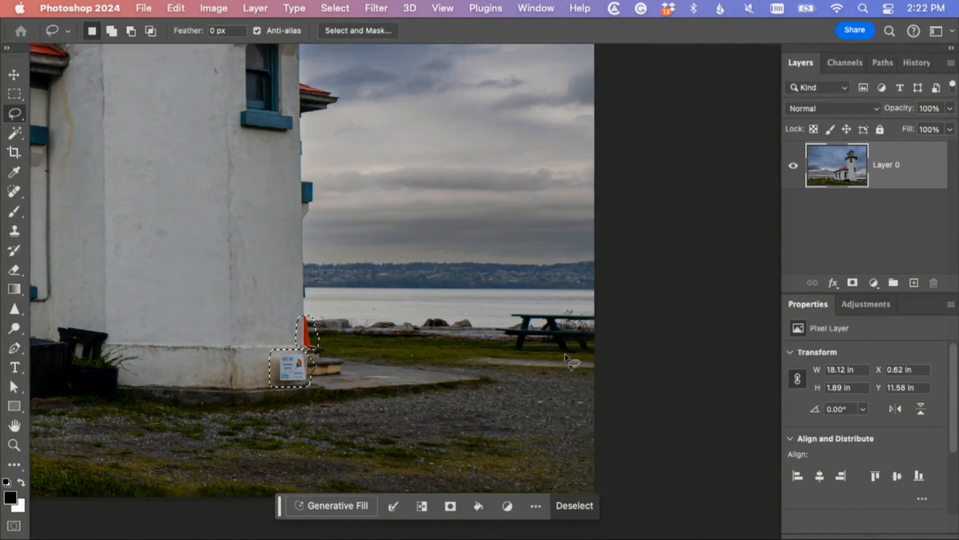
mouse_move(520, 366)
left_mouse_down()
mouse_move(398, 350)
mouse_move(425, 312)
mouse_move(450, 302)
mouse_move(536, 304)
left_mouse_up()
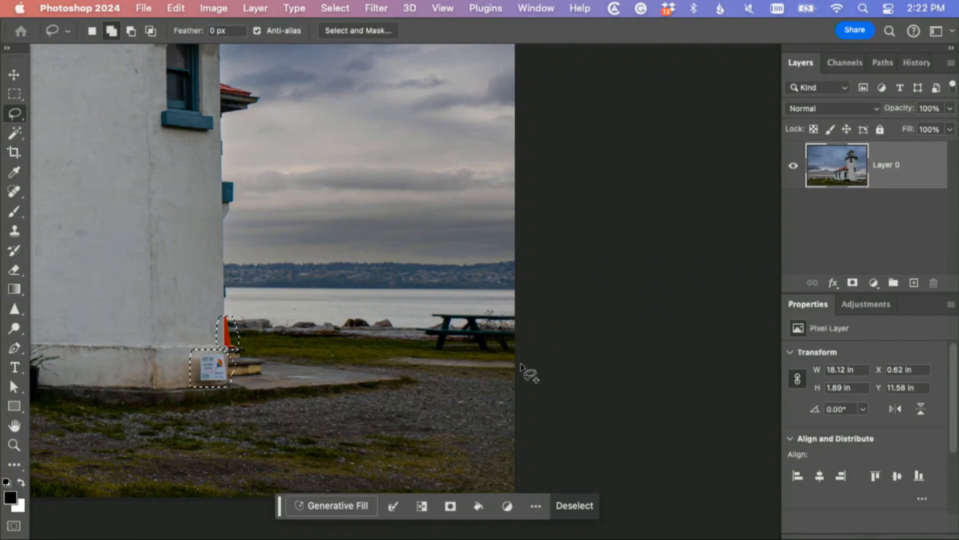
mouse_move(525, 372)
left_mouse_down()
mouse_move(406, 349)
mouse_move(417, 324)
mouse_move(453, 303)
mouse_move(532, 324)
left_mouse_up()
scroll(532, 329, "left", 10)
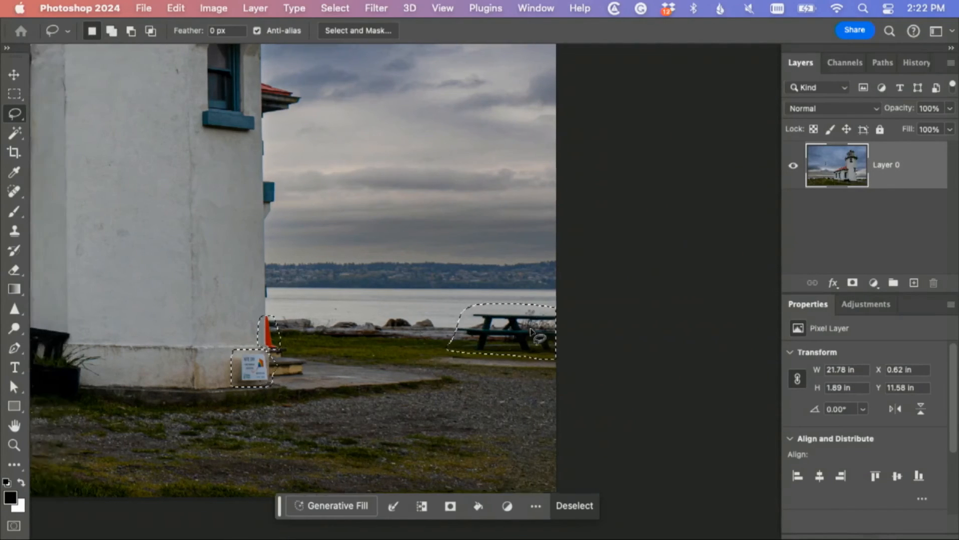
Step: Remove the selected objects using Generative Fill with an empty prompt and merge the generated layer into the photo layer
key("super+minus")
key("super+minus")
key("super+minus")
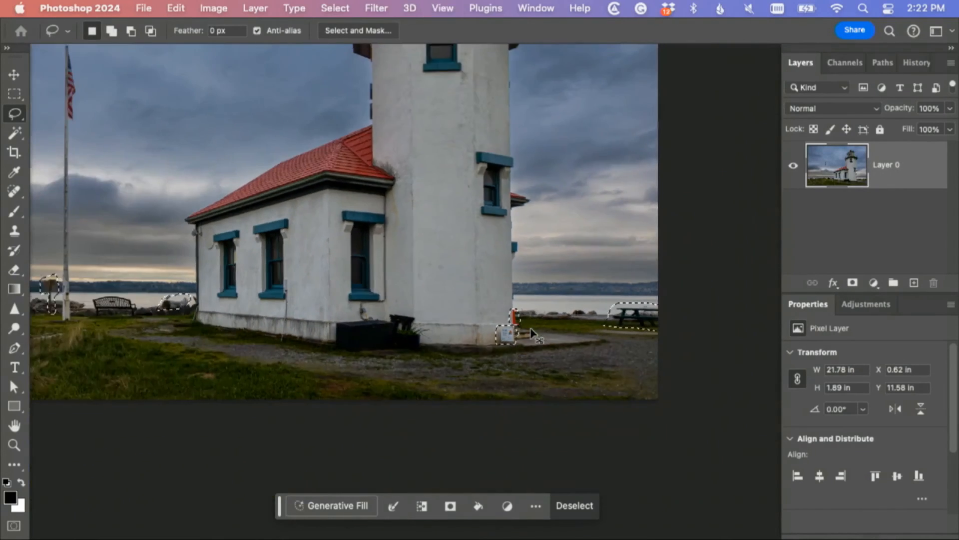
left_click(305, 505)
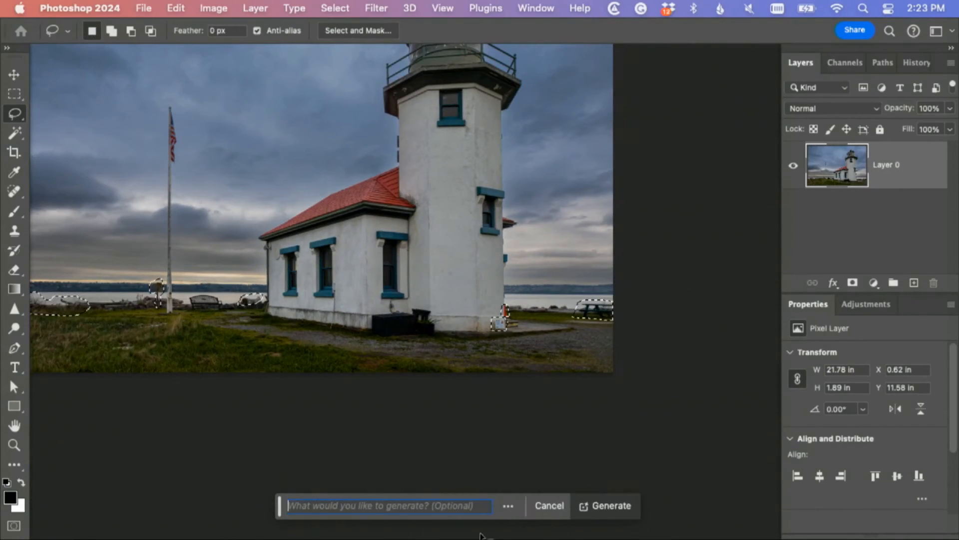
left_click(612, 505)
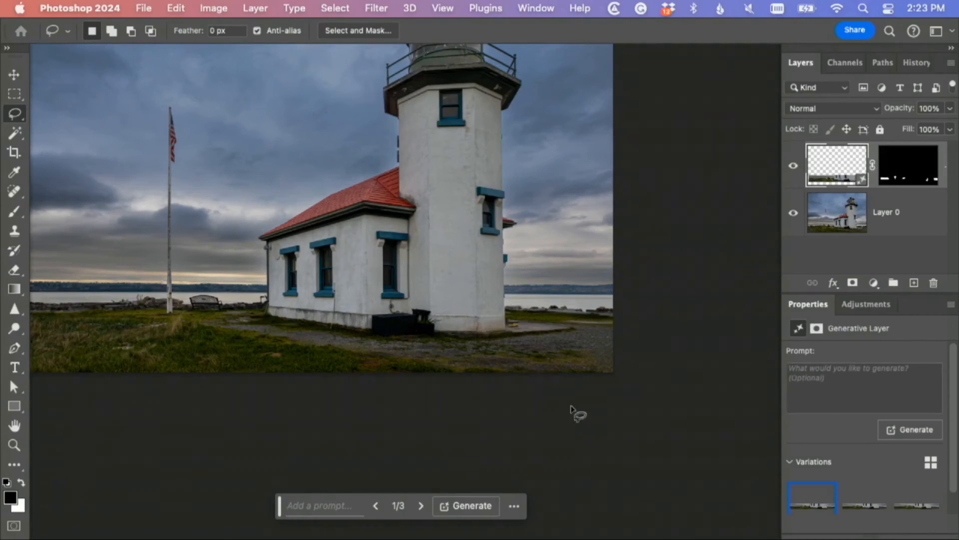
scroll(570, 411, "up", 3)
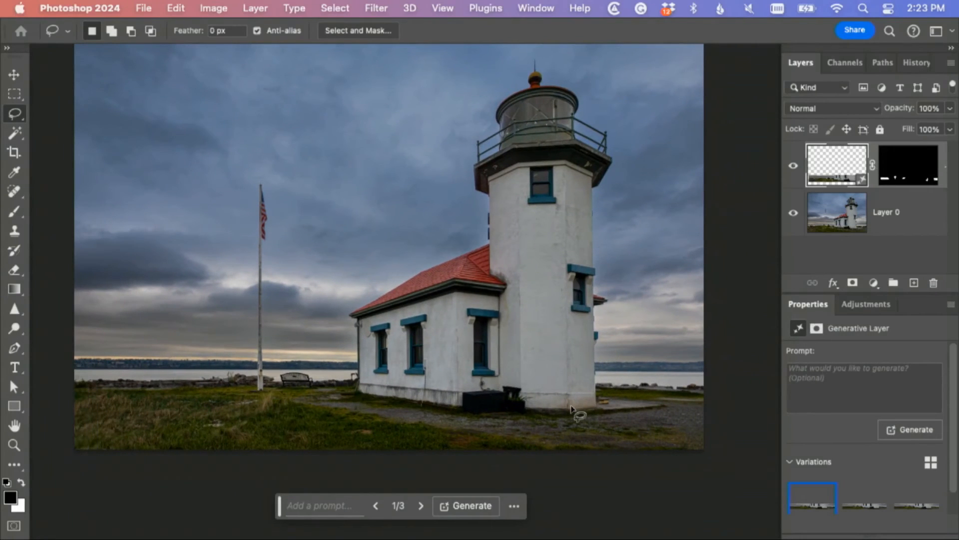
key("BackSpace")
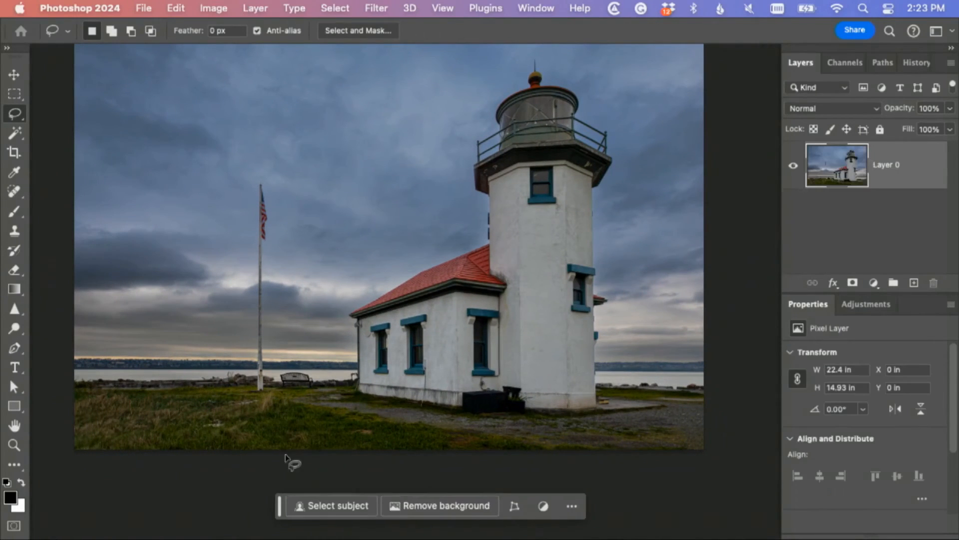
Step: Remove the pale patches and tall tuft in the foreground grass with the Content-Aware Spot Healing Brush
left_click(14, 191)
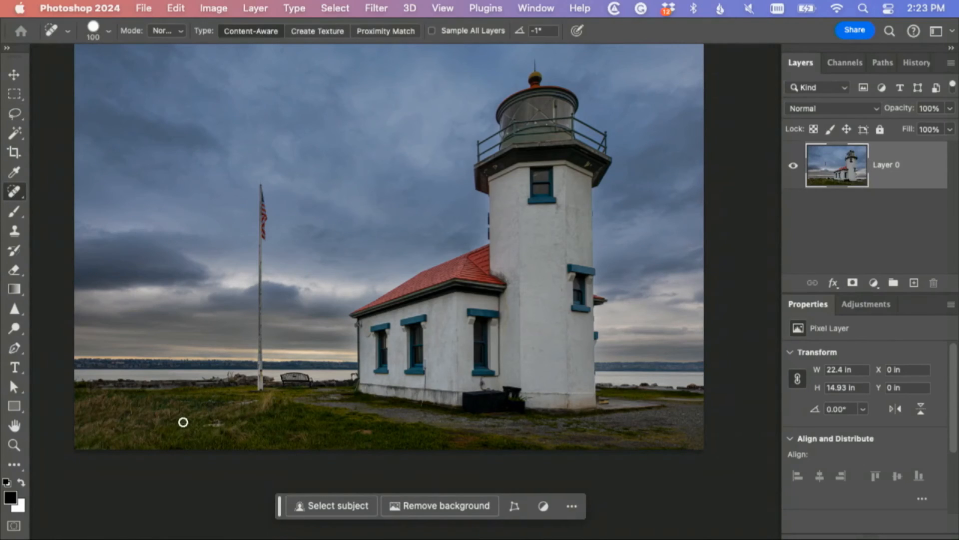
left_click_drag(203, 424, 224, 426)
left_click(209, 403)
left_click(270, 399)
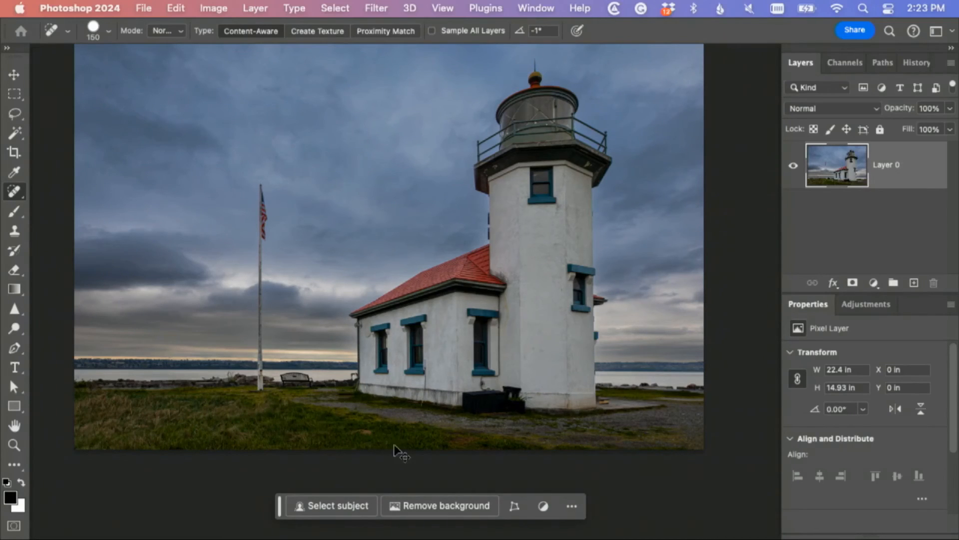
Step: Heal away the outlet box, yellow cord and lower conduit under the window above the black bin, using brush size 40
key("super+plus")
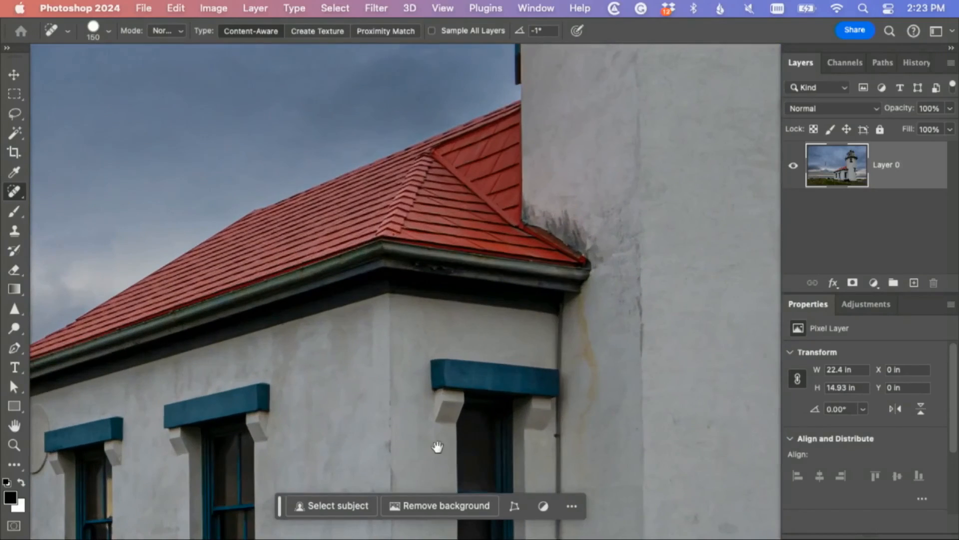
left_click_drag(436, 445, 408, 303)
key("super+minus")
key("super+plus")
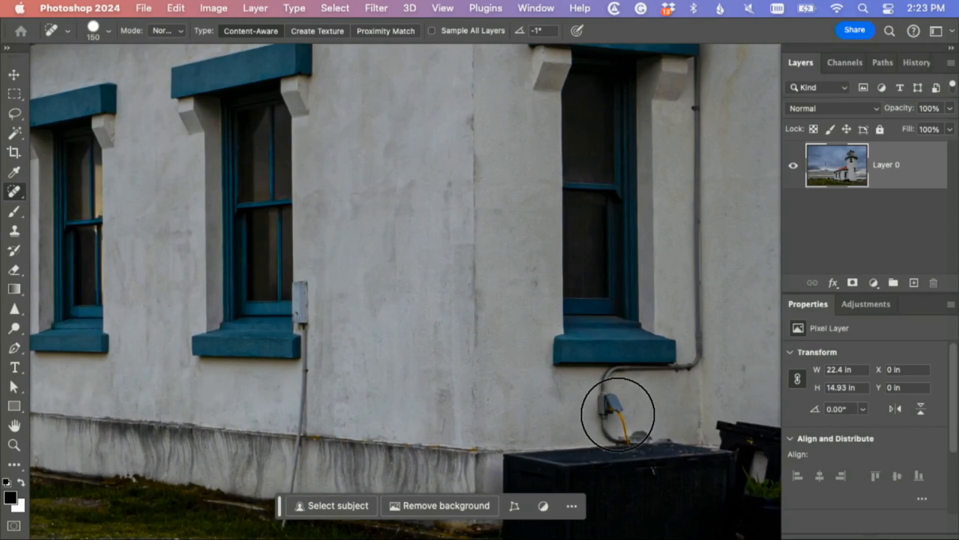
key("bracketleft")
key("bracketleft")
key("bracketleft")
key("bracketleft")
key("bracketleft")
key("bracketleft")
key("bracketleft")
key("bracketleft")
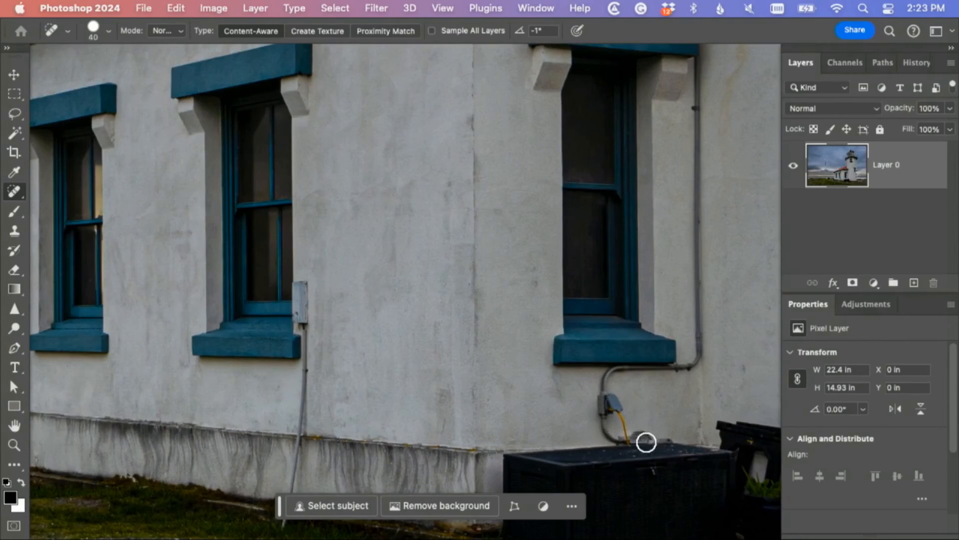
mouse_move(646, 442)
left_mouse_down()
mouse_move(623, 437)
mouse_move(608, 413)
mouse_move(617, 403)
mouse_move(628, 432)
left_mouse_up()
Step: Heal away the rest of the conduit from beneath the same window up along the wall to the roof eave
key("bracketleft")
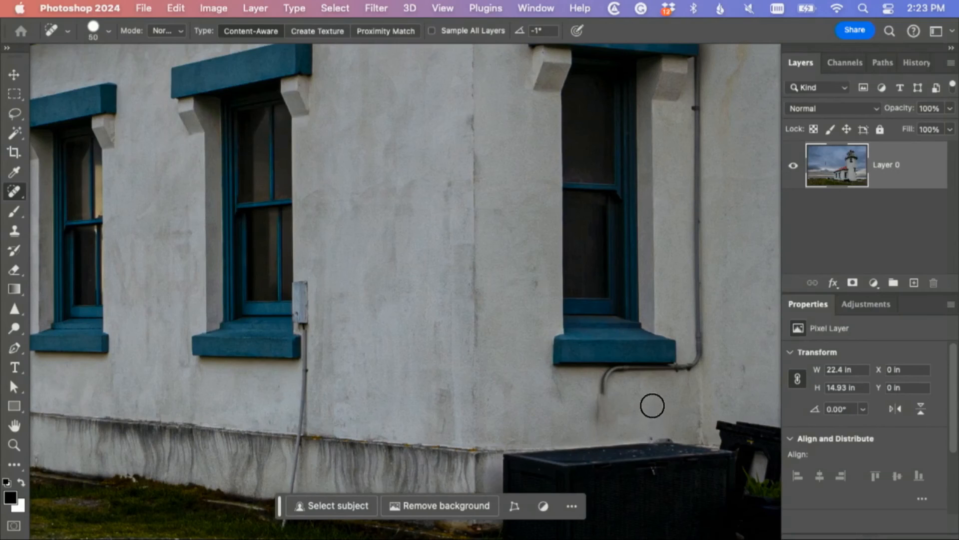
mouse_move(604, 414)
left_mouse_down()
mouse_move(604, 386)
mouse_move(621, 372)
mouse_move(690, 367)
mouse_move(700, 345)
left_mouse_up()
left_click(697, 100, "shift")
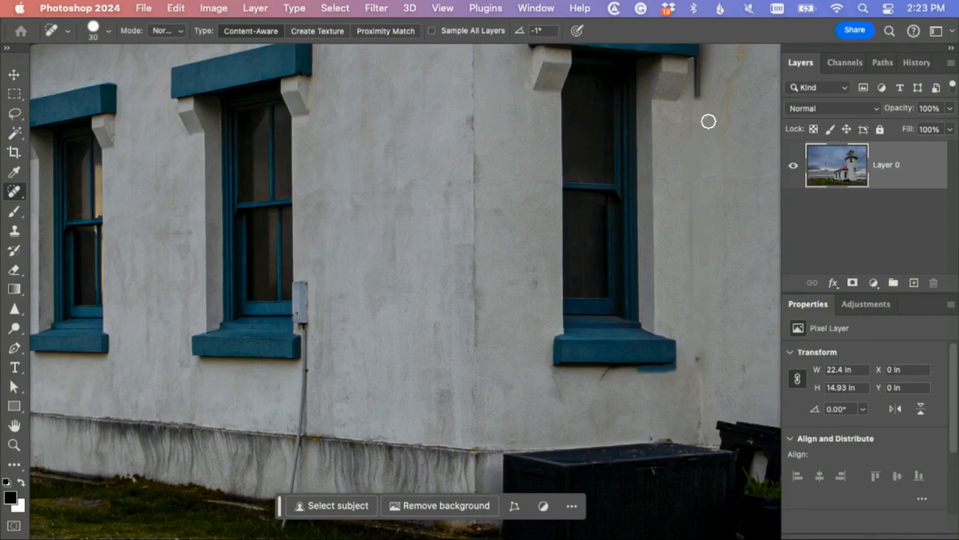
left_click_drag(726, 143, 722, 340)
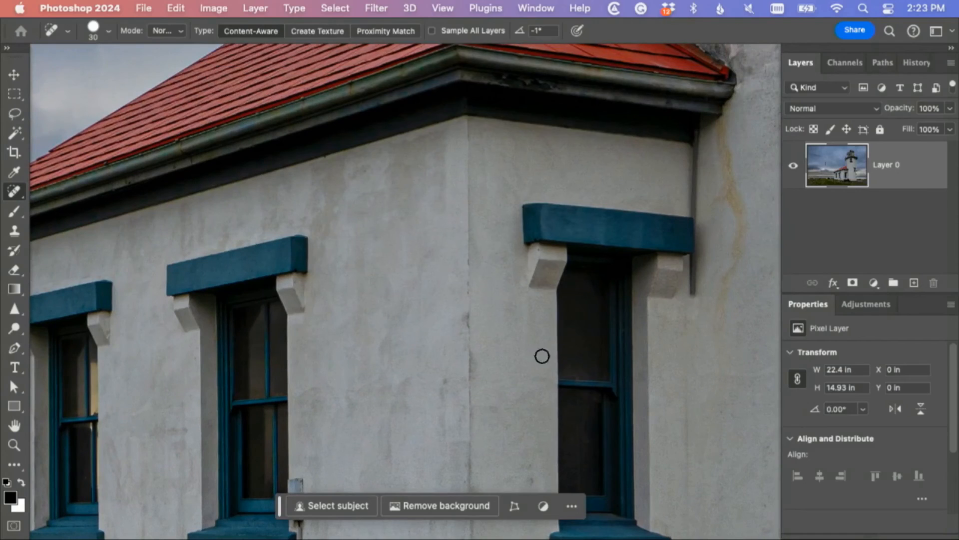
mouse_move(694, 294)
left_mouse_down()
mouse_move(705, 255)
mouse_move(697, 143)
left_mouse_up()
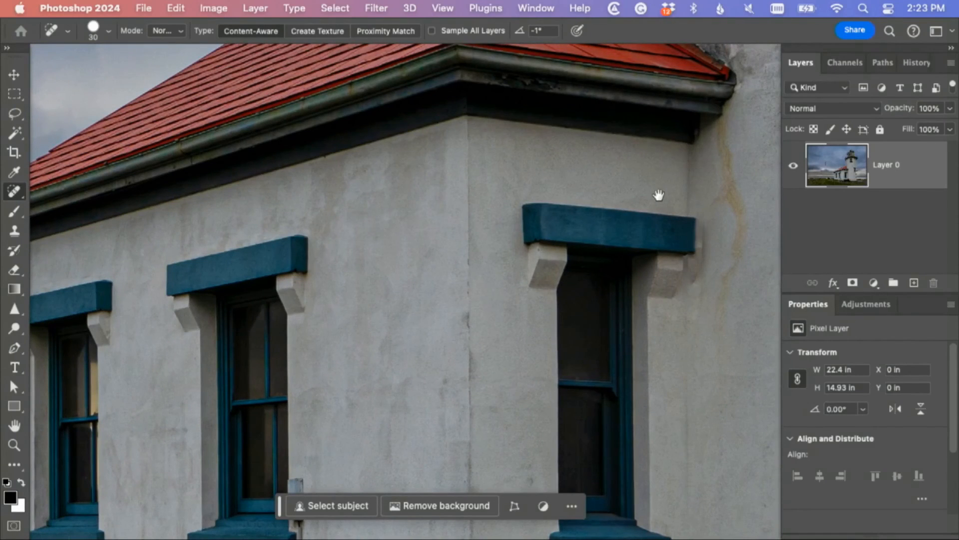
Step: Heal away the outlet box and conduit beside the middle window, and the floodlight with its wires under the eave at the building's corner
mouse_move(407, 343)
left_mouse_down()
mouse_move(636, 160)
mouse_move(647, 125)
left_mouse_up()
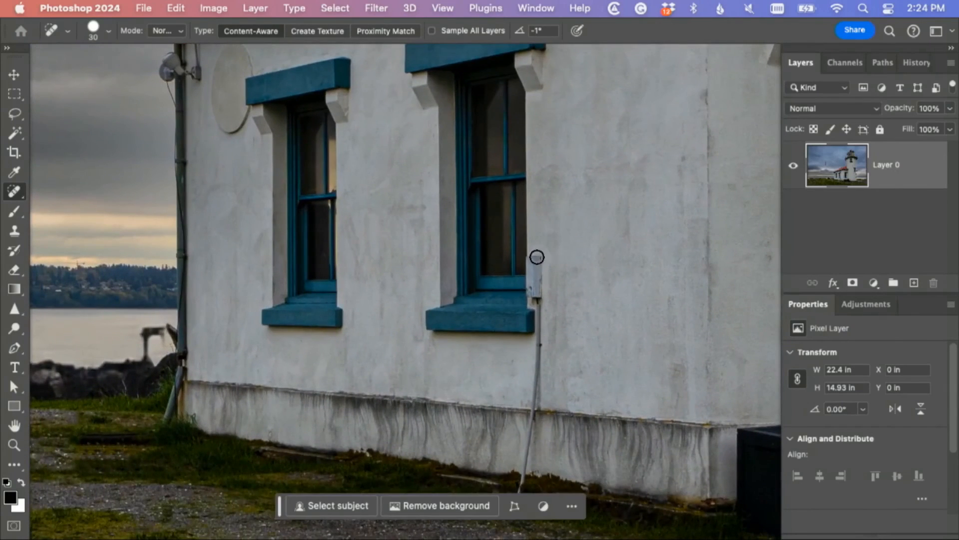
mouse_move(531, 261)
left_mouse_down()
mouse_move(533, 295)
mouse_move(541, 263)
mouse_move(541, 329)
mouse_move(522, 492)
mouse_move(529, 448)
left_mouse_up()
left_click_drag(363, 420, 620, 402)
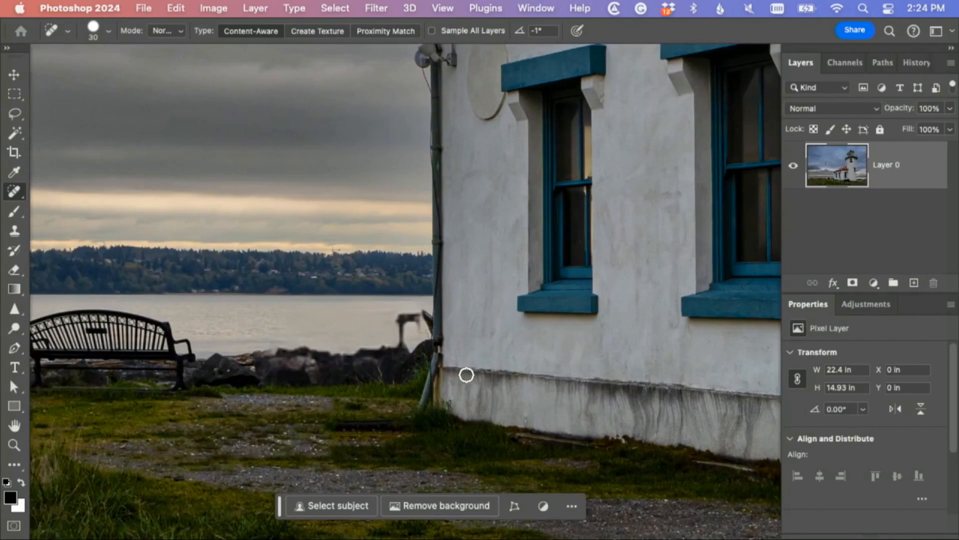
left_click_drag(498, 295, 487, 510)
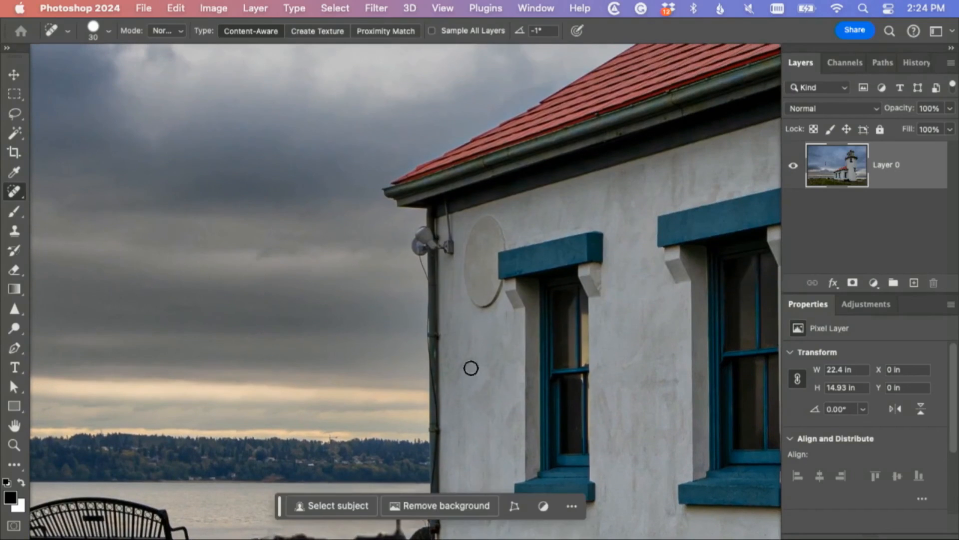
mouse_move(425, 249)
left_mouse_down()
mouse_move(417, 231)
mouse_move(451, 250)
mouse_move(446, 195)
left_mouse_up()
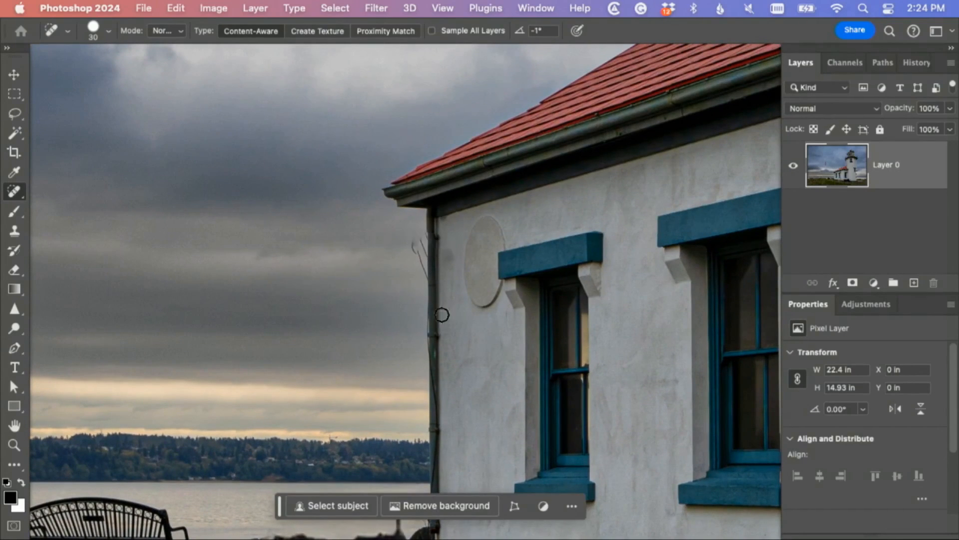
mouse_move(415, 229)
left_mouse_down()
mouse_move(420, 279)
mouse_move(423, 229)
left_mouse_up()
Step: Heal away the yellowish rust stain running down the tower wall below the end of the roof gutter
scroll(594, 353, "right", 10)
scroll(440, 336, "up", 3)
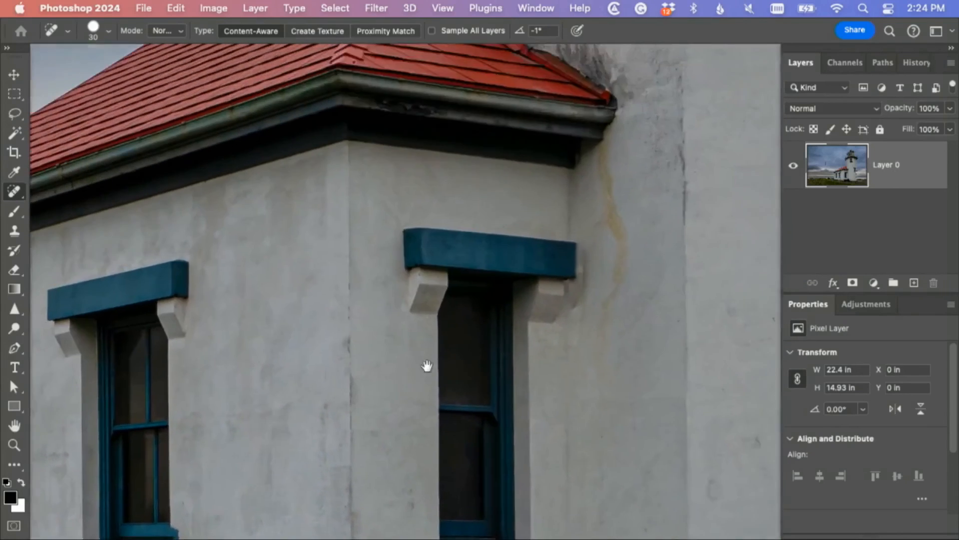
left_click_drag(529, 303, 434, 415)
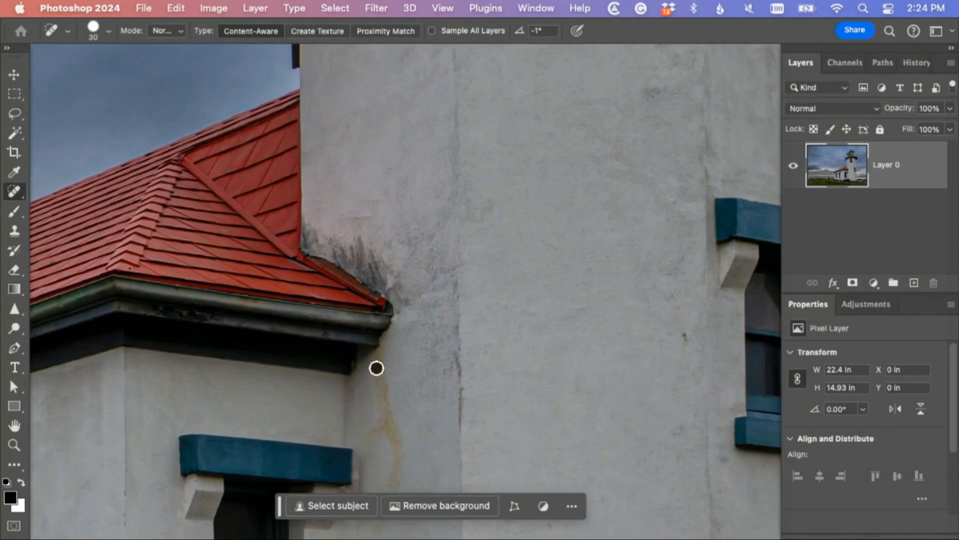
mouse_move(377, 369)
left_mouse_down()
mouse_move(399, 450)
mouse_move(377, 422)
mouse_move(399, 466)
mouse_move(391, 492)
left_mouse_up()
Step: Examine the tower's upper wall, gallery underside and outer edge for remaining blemishes, and view the whole photo
scroll(584, 369, "up", 5)
scroll(584, 368, "right", 2)
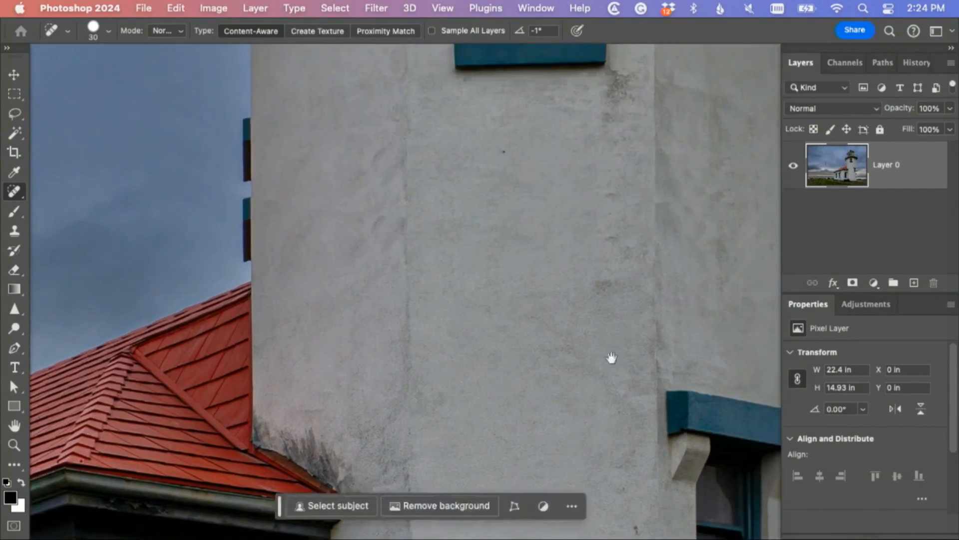
scroll(612, 357, "up", 5)
scroll(612, 358, "right", 1)
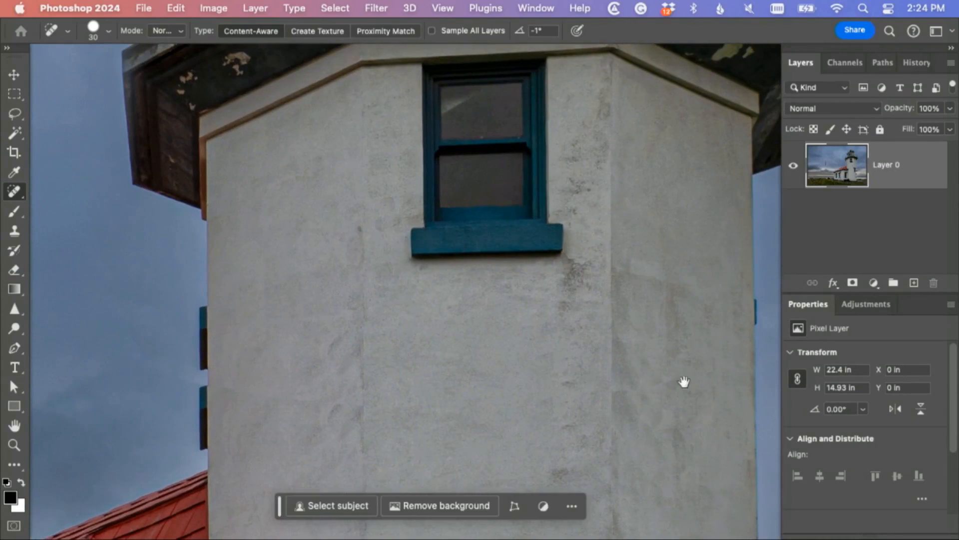
left_click_drag(683, 381, 456, 403)
scroll(520, 466, "up", 5)
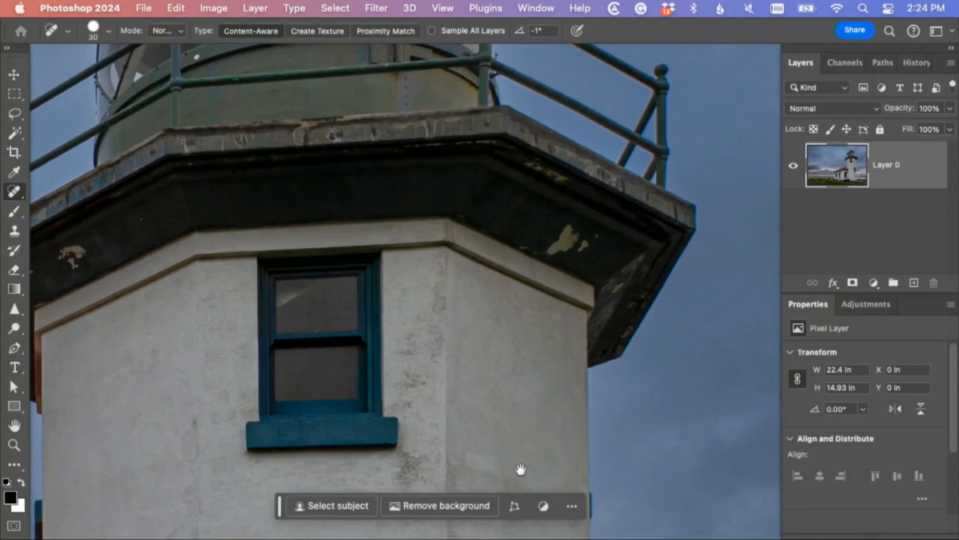
scroll(520, 458, "up", 4)
scroll(352, 258, "down", 8)
scroll(539, 342, "down", 10)
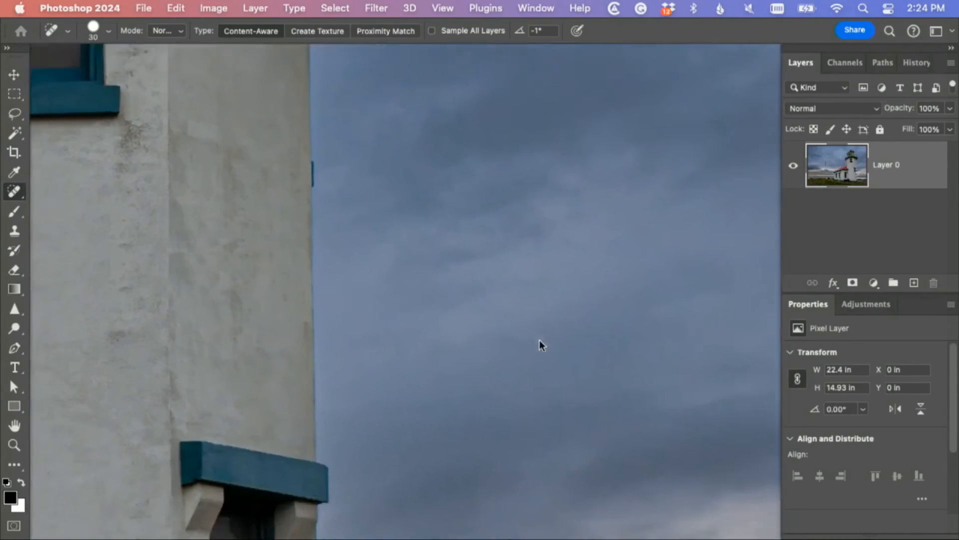
key("super+0")
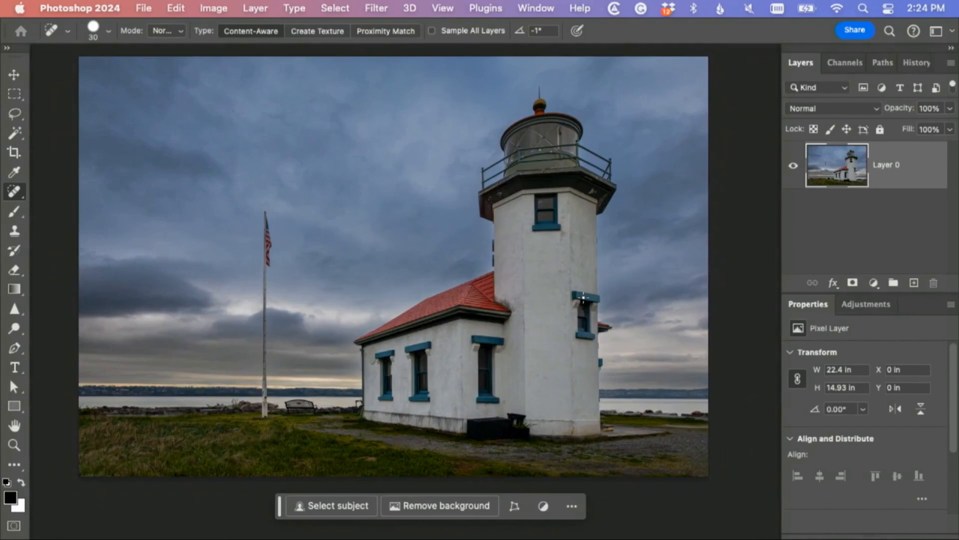
Step: Apply a Camera Raw filter to the photo layer with Vibrance set to -19
left_click(14, 75)
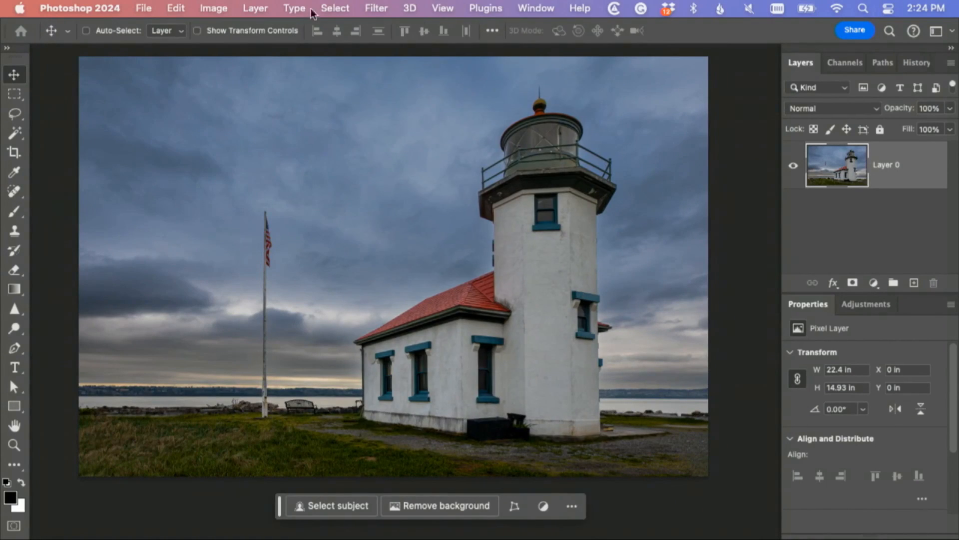
left_click(374, 10)
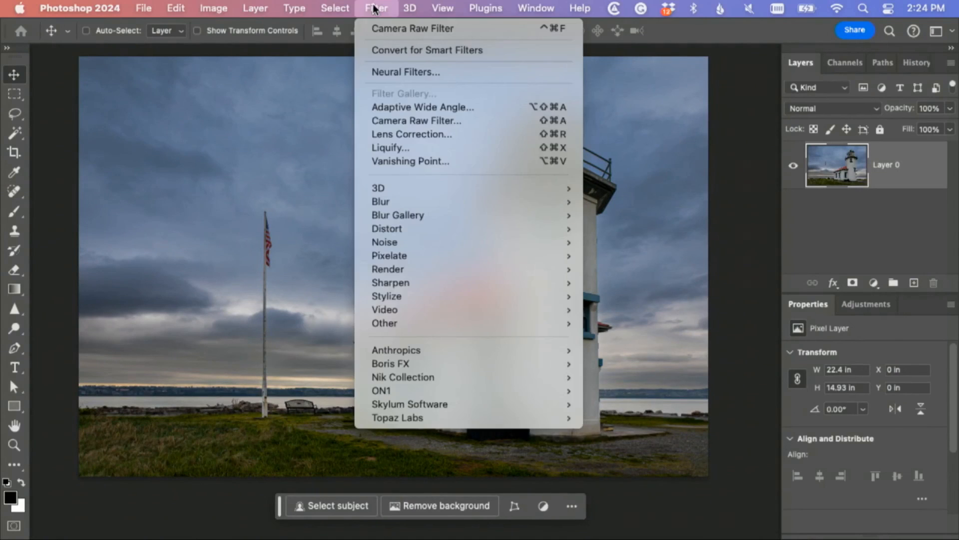
left_click(411, 122)
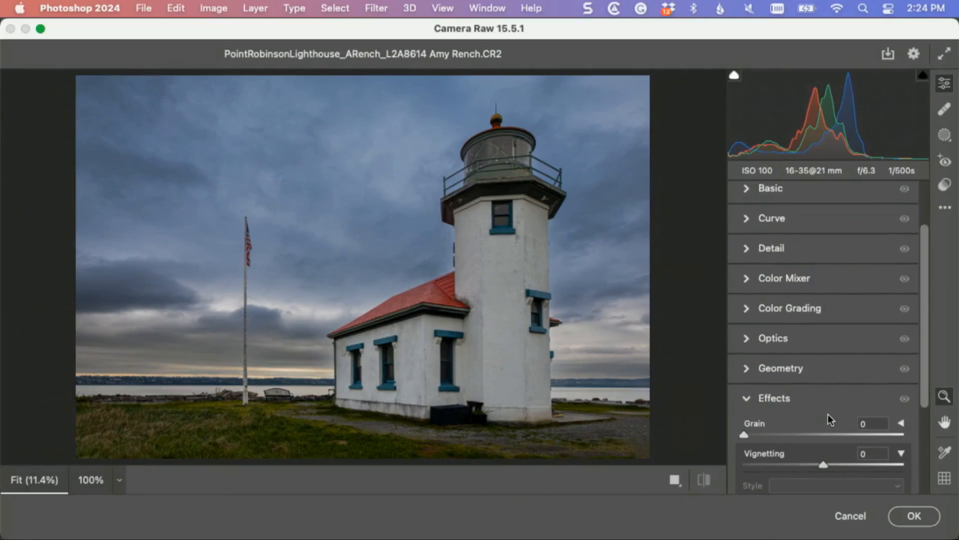
left_click(798, 189)
scroll(846, 443, "down", 2)
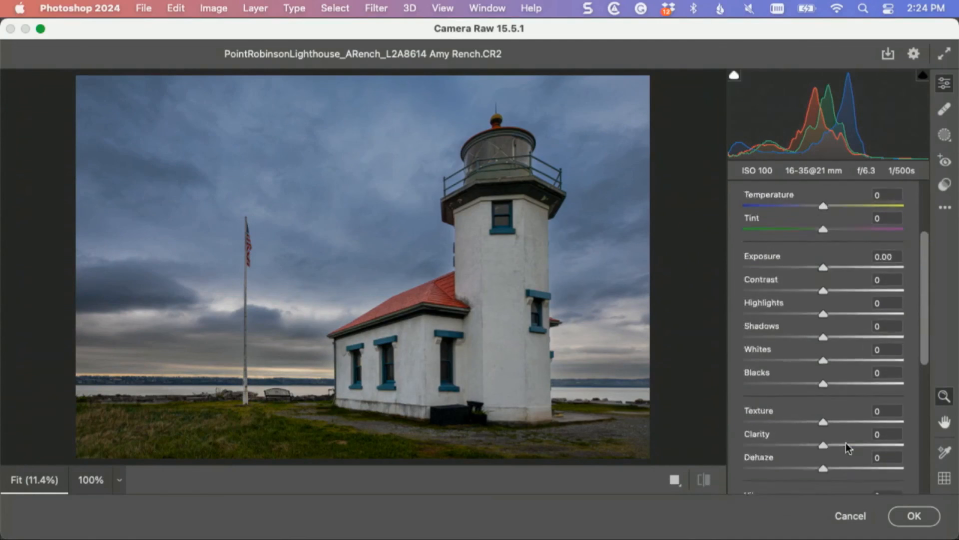
scroll(847, 443, "down", 2)
left_click_drag(823, 397, 809, 398)
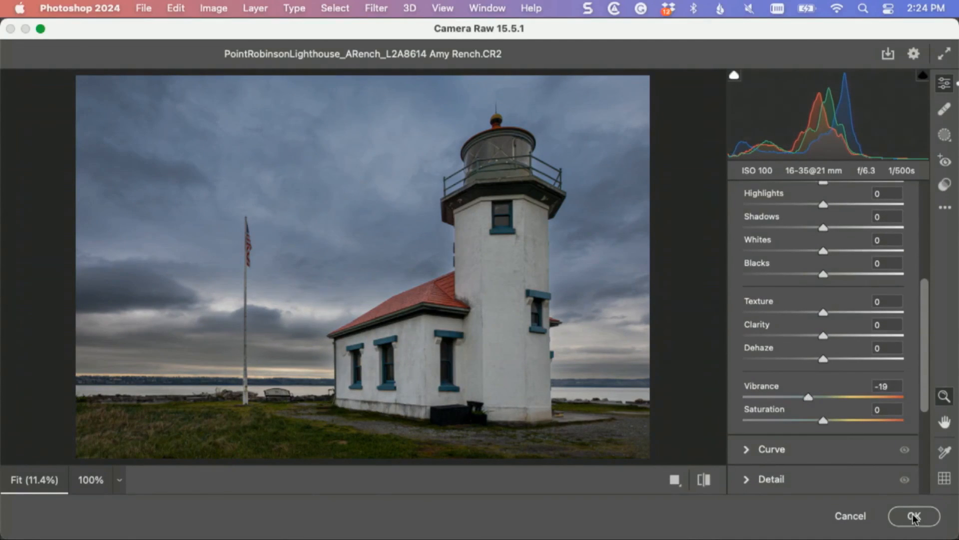
left_click(913, 517)
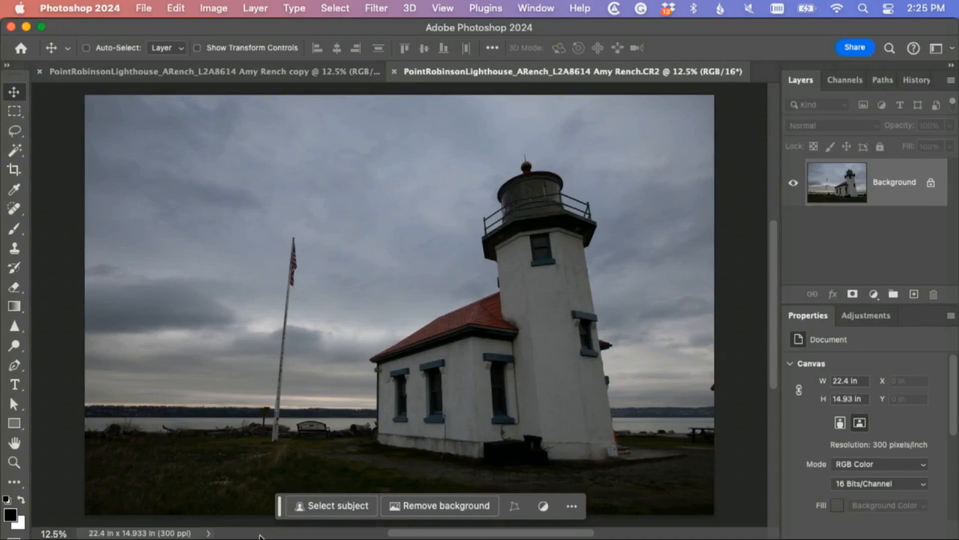
Step: Switch from the original raw photo to the edited copy to compare the two versions
left_click(330, 72)
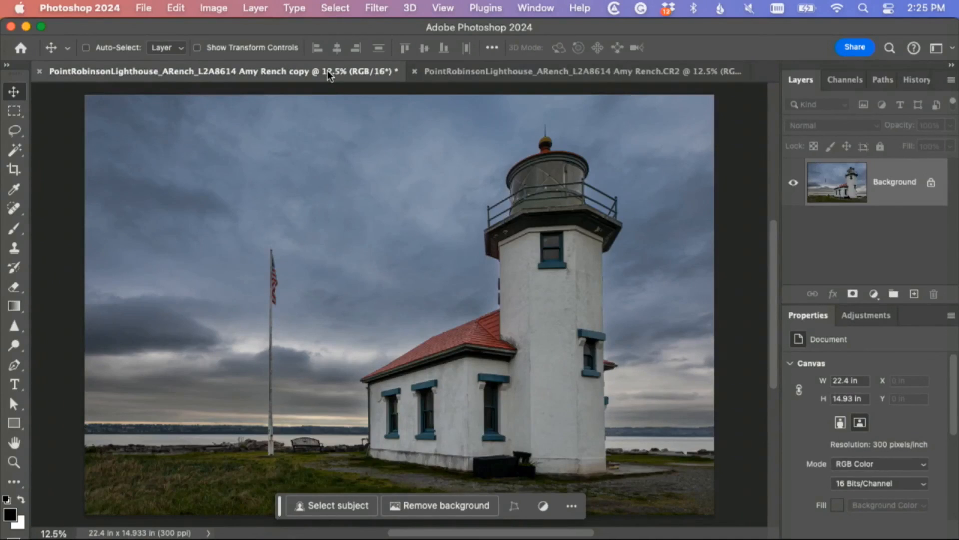